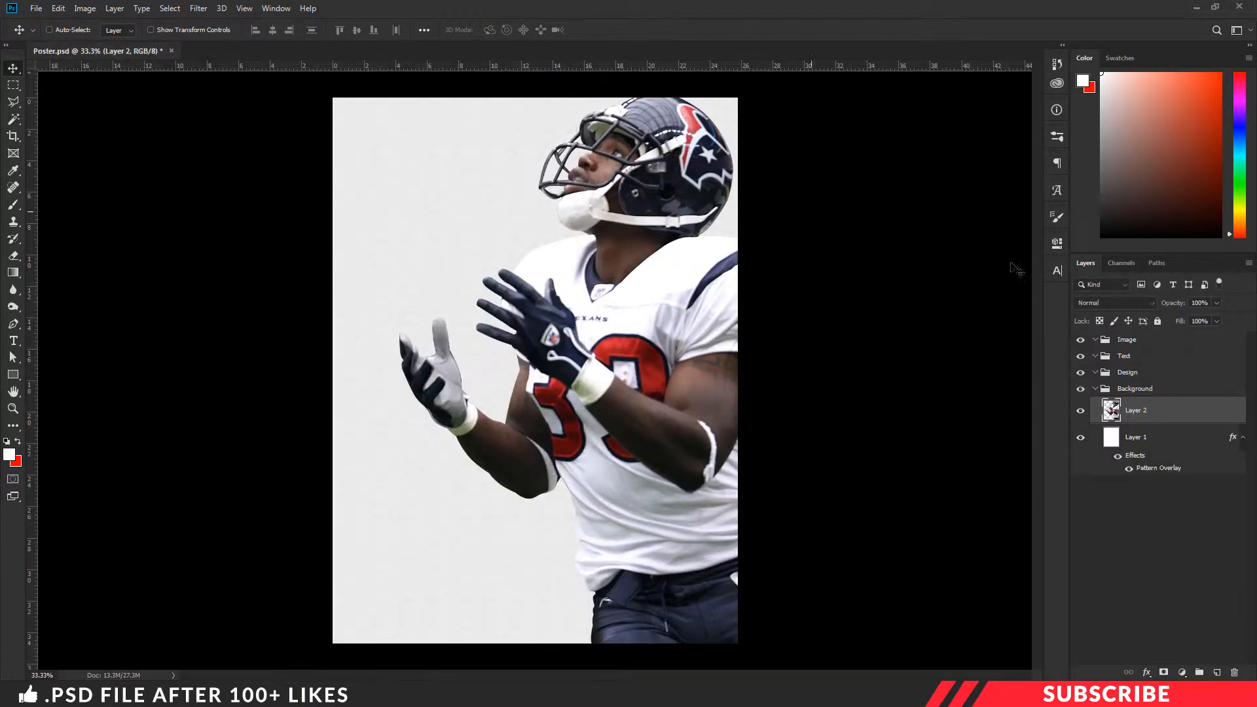
Step: Move the football player layer into the Image group, scale it to about 69.5%, and place it toward the poster's lower right
{"action": "left_click_drag", "start_coordinate": [1191, 411], "coordinate": [1184, 337]}
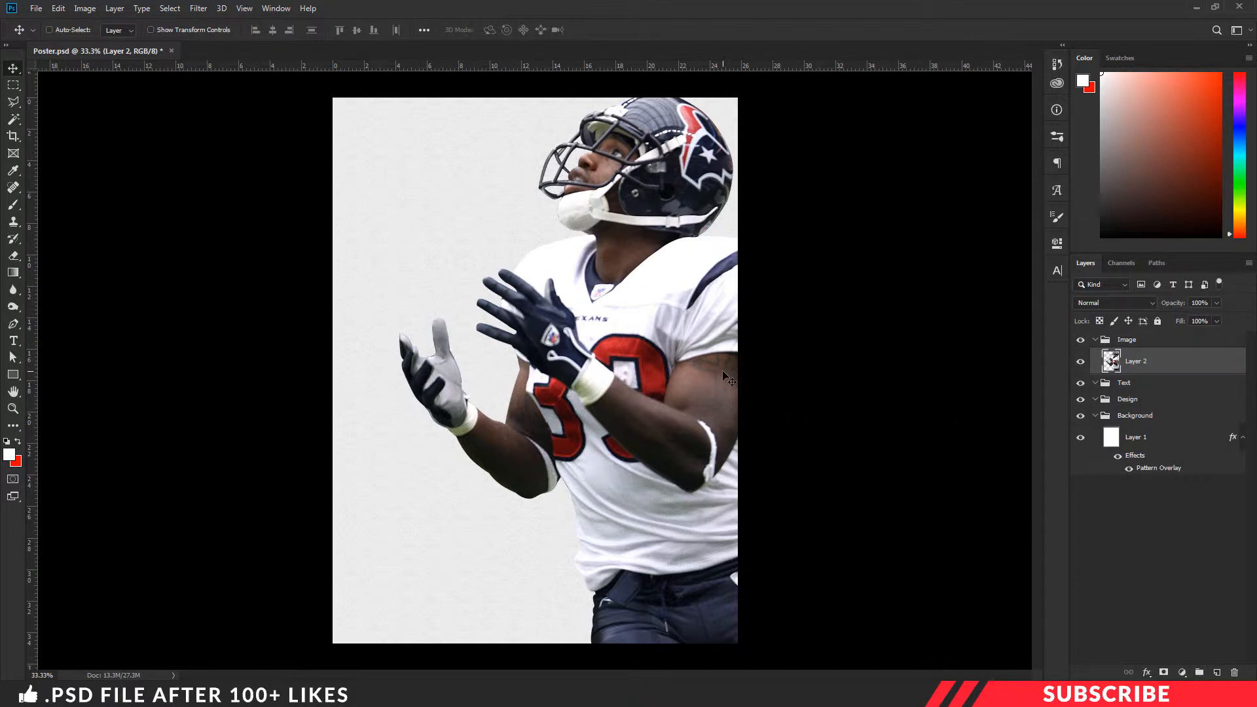
{"action": "key", "text": "ctrl+t"}
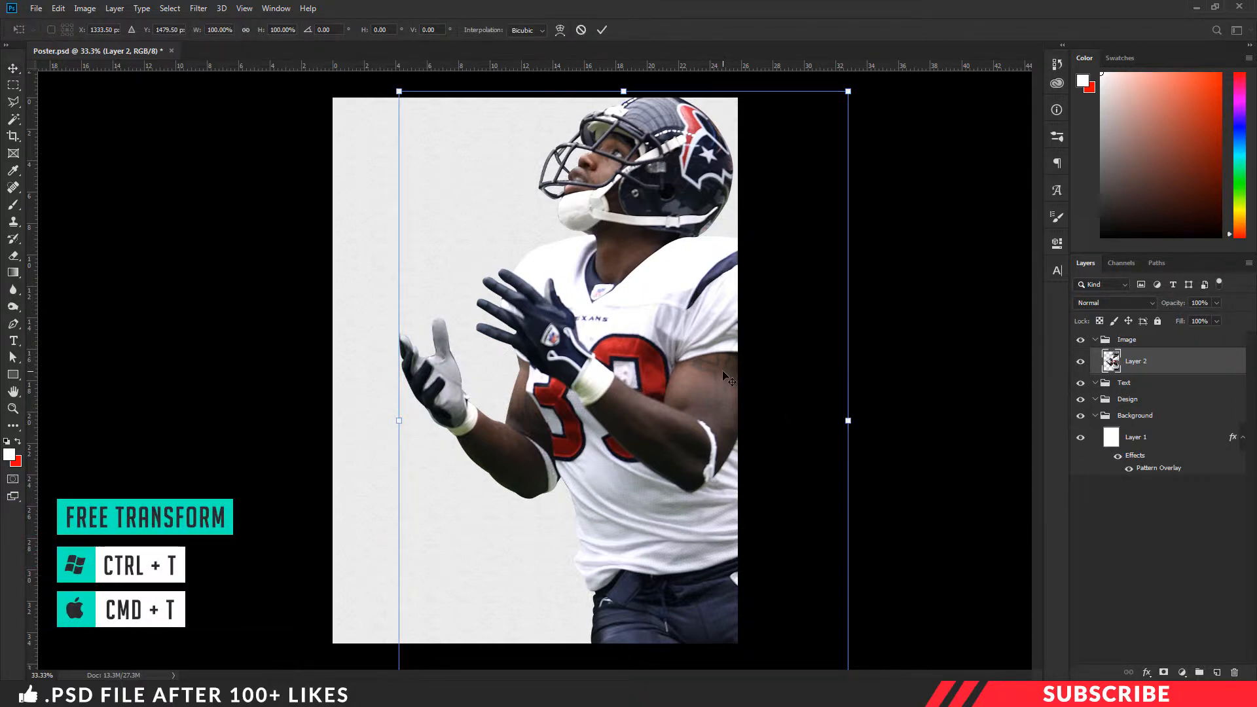
{"action": "key", "text": "ctrl+minus"}
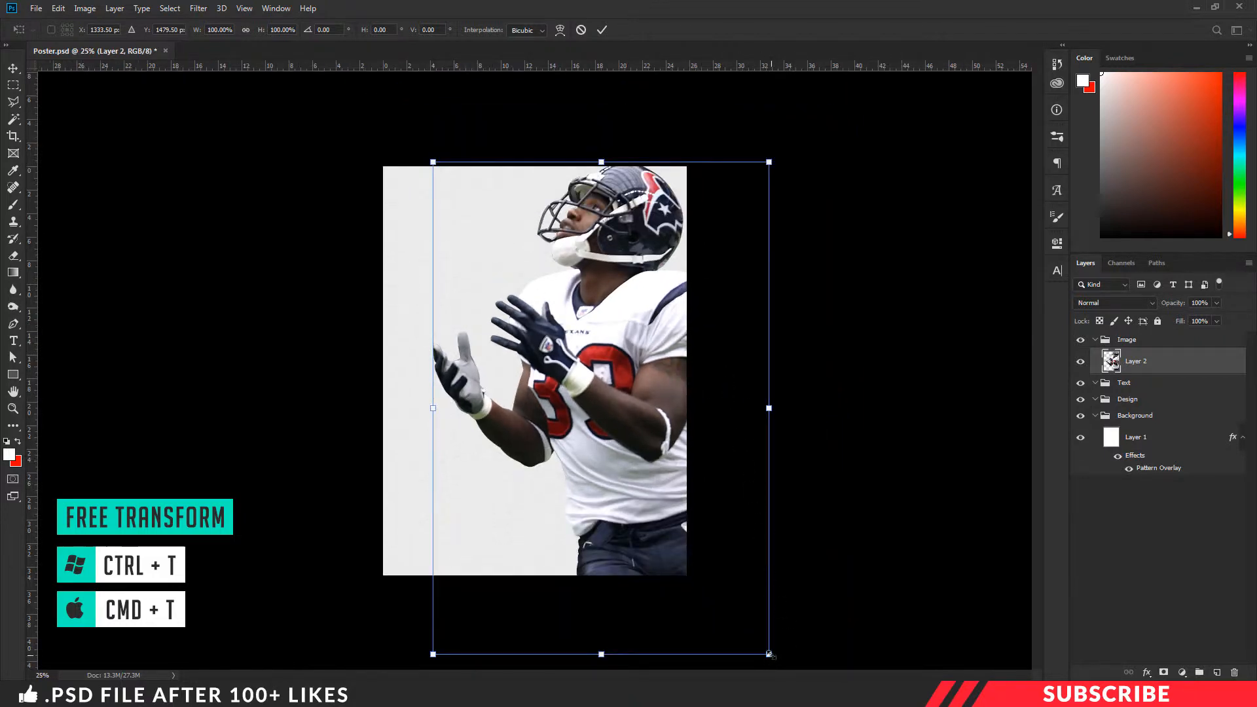
{"action": "left_click_drag", "start_coordinate": [769, 654], "coordinate": [680, 540]}
{"action": "left_click_drag", "start_coordinate": [583, 360], "coordinate": [594, 409]}
{"action": "left_click_drag", "start_coordinate": [699, 587], "coordinate": [679, 556]}
{"action": "left_click_drag", "start_coordinate": [607, 477], "coordinate": [616, 505]}
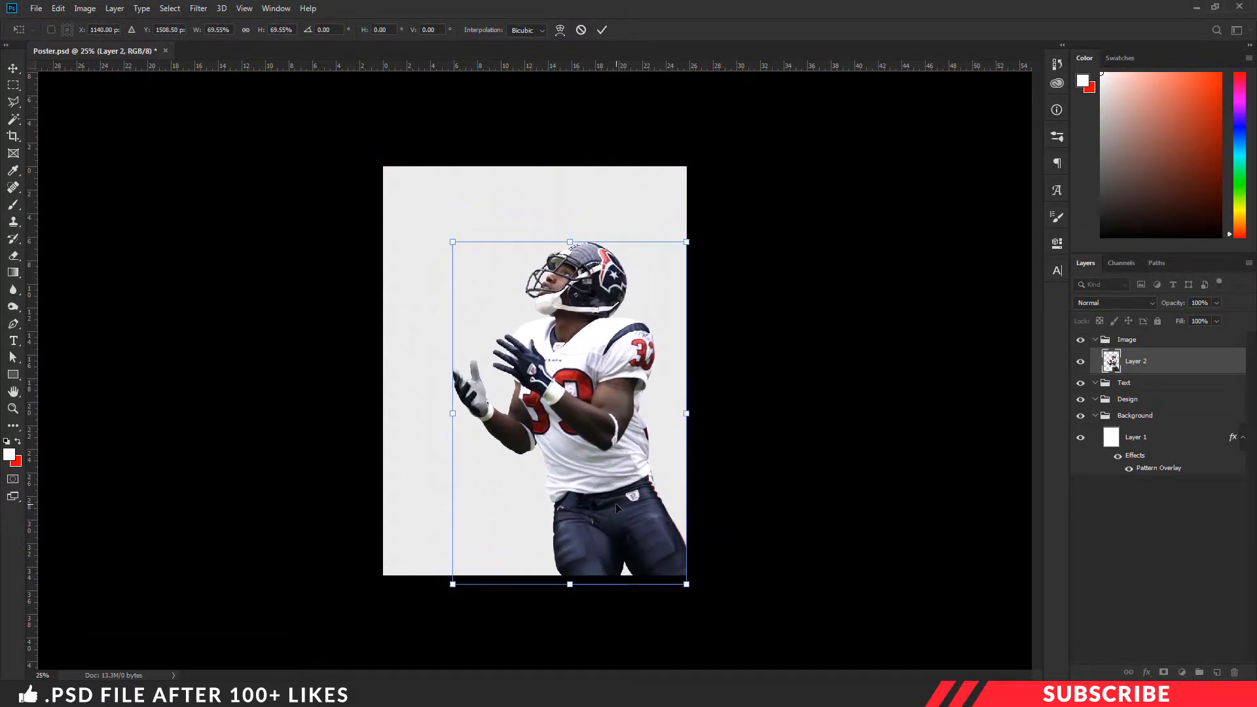
{"action": "key", "text": "Return"}
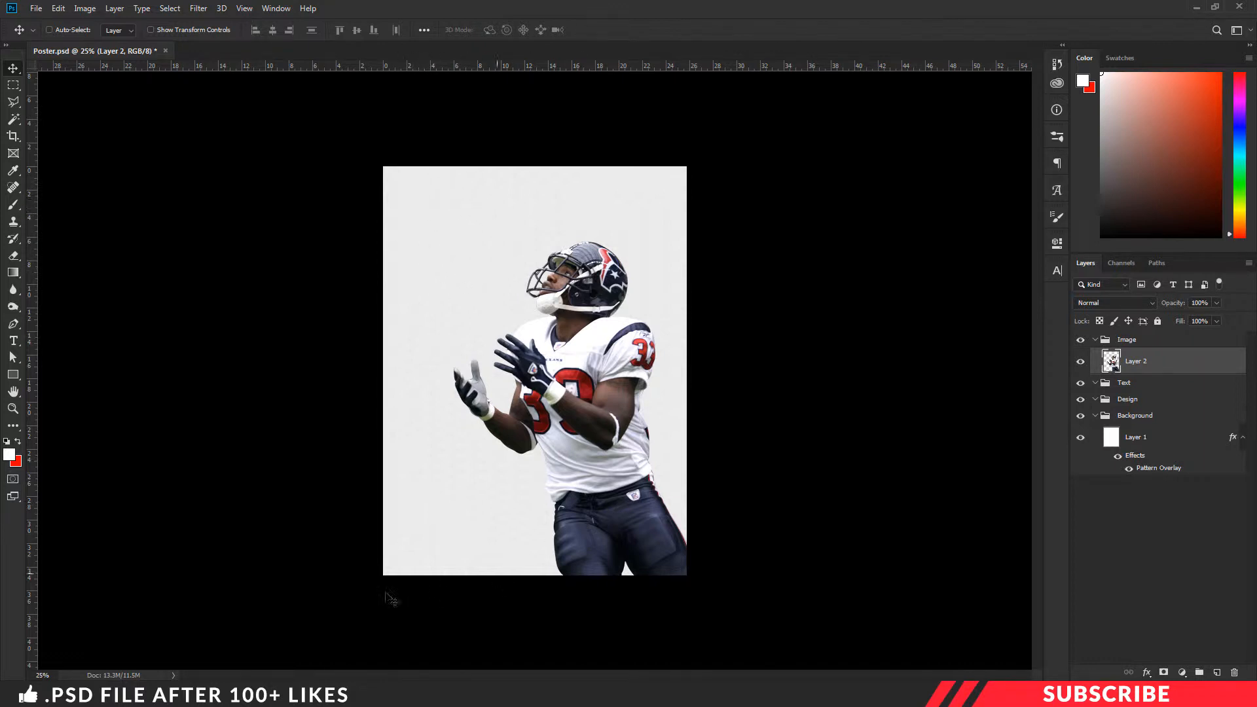
Step: Open Image 2 from the PTE40 folder, copy its football into the poster, and close the source image
{"action": "key", "text": "alt+Tab"}
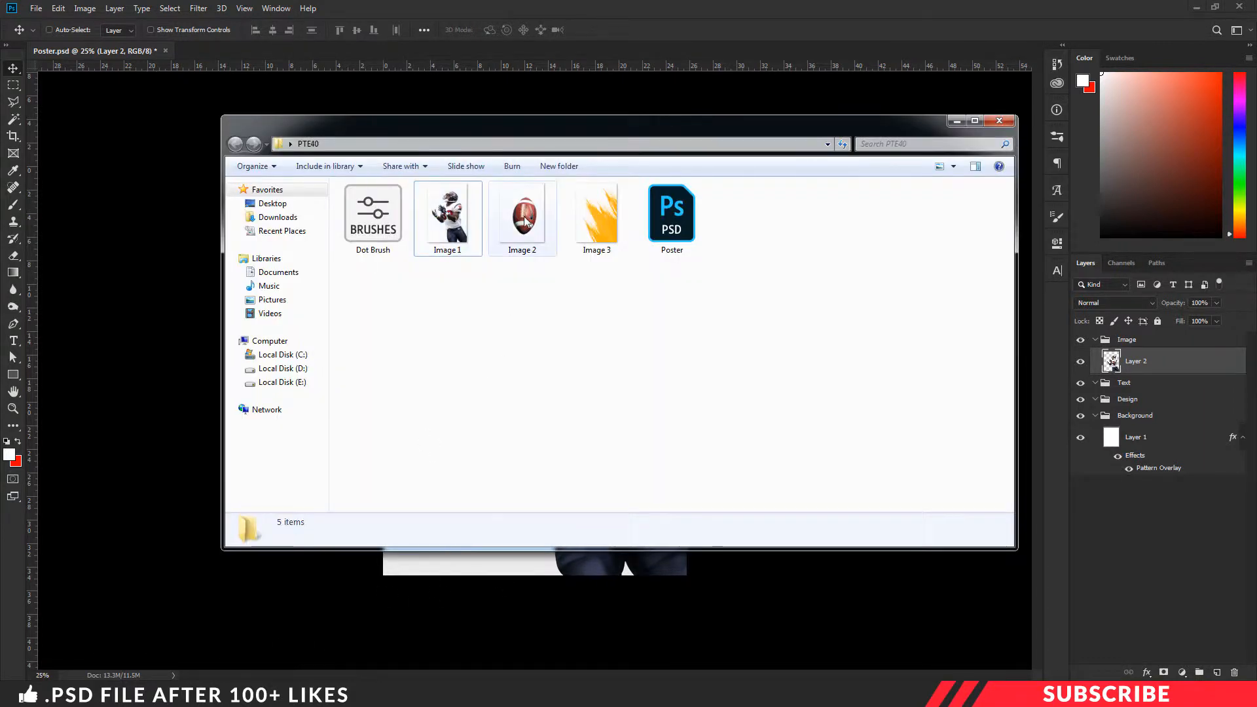
{"action": "left_click", "coordinate": [525, 220]}
{"action": "right_click", "coordinate": [525, 220]}
{"action": "mouse_move", "coordinate": [687, 380]}
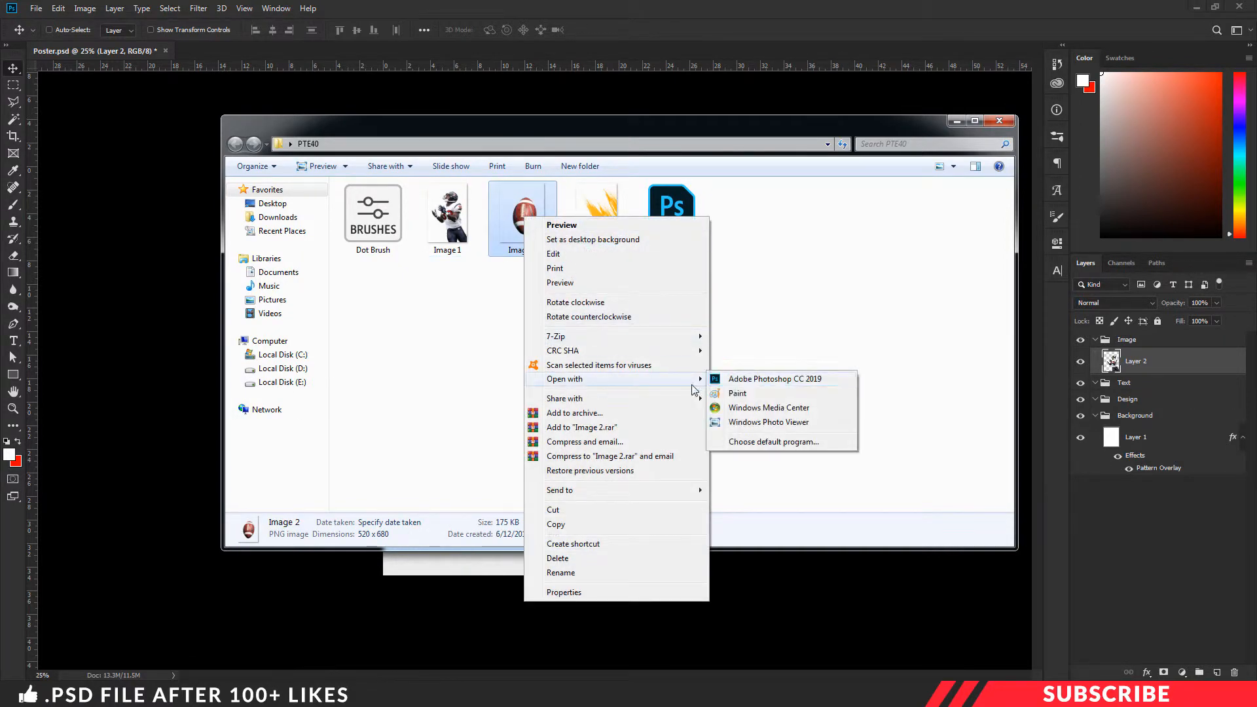
{"action": "left_click", "coordinate": [734, 381]}
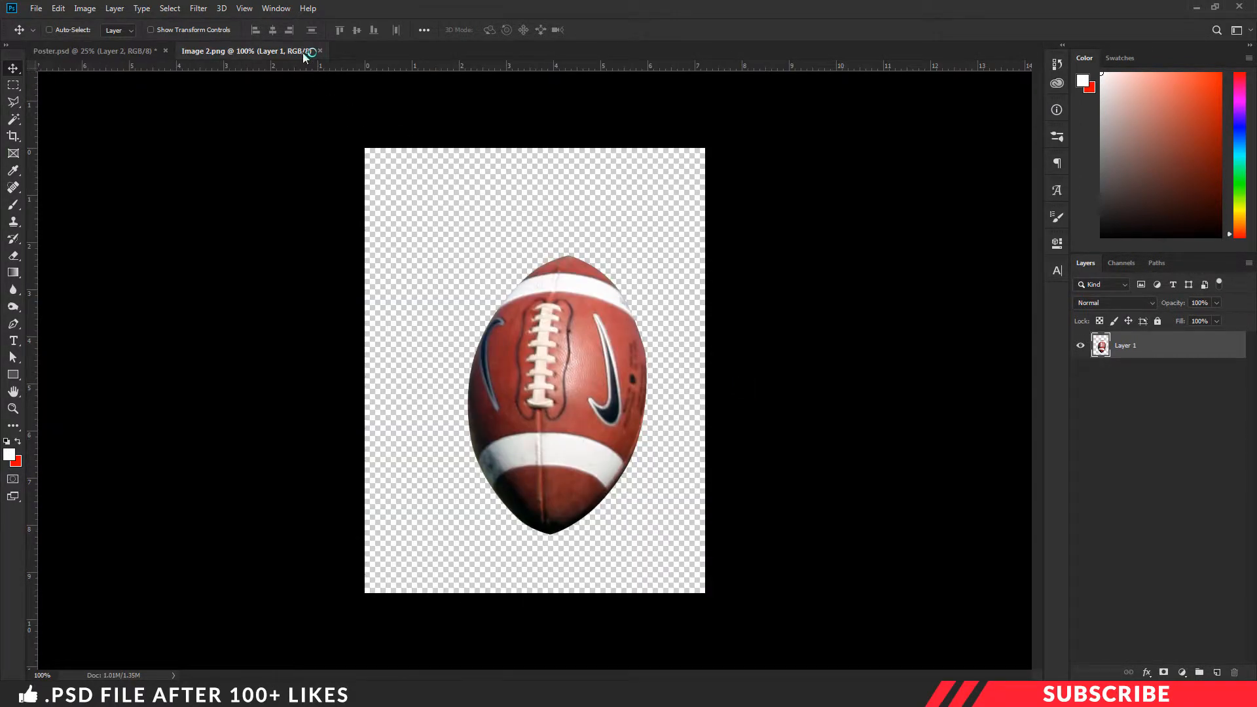
{"action": "left_click_drag", "start_coordinate": [303, 50], "coordinate": [322, 117]}
{"action": "left_click_drag", "start_coordinate": [423, 229], "coordinate": [571, 239]}
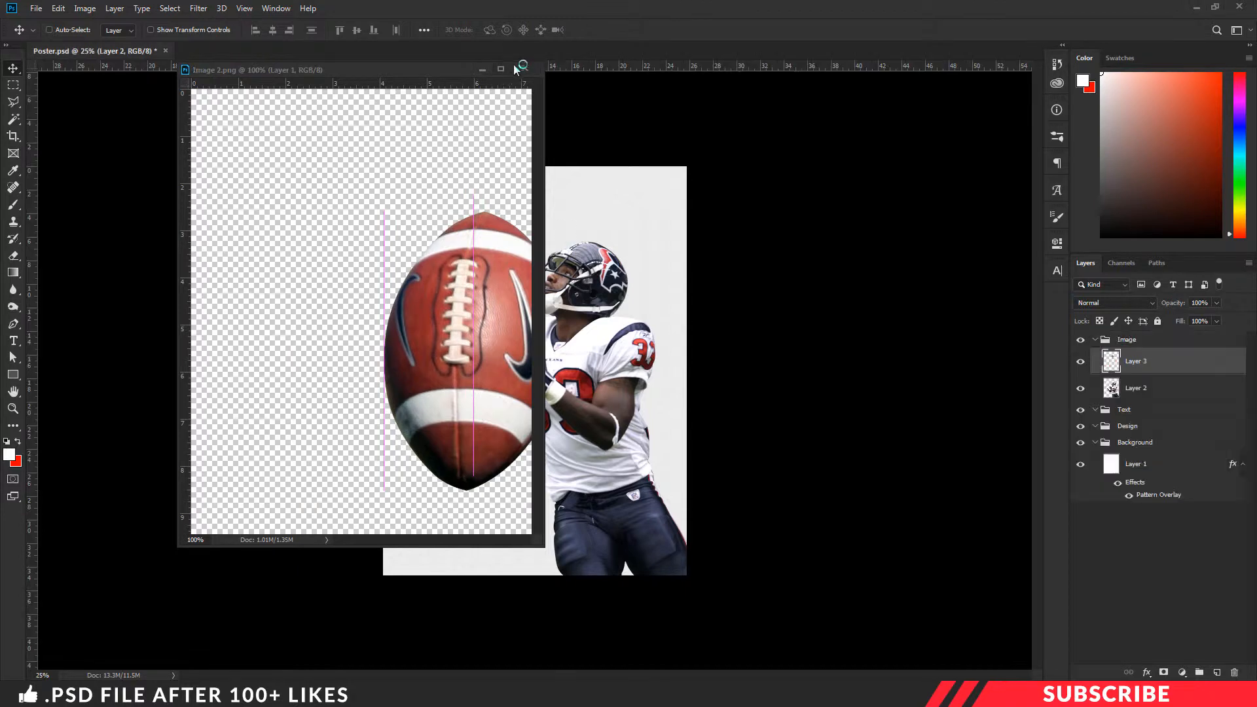
{"action": "left_click", "coordinate": [525, 71]}
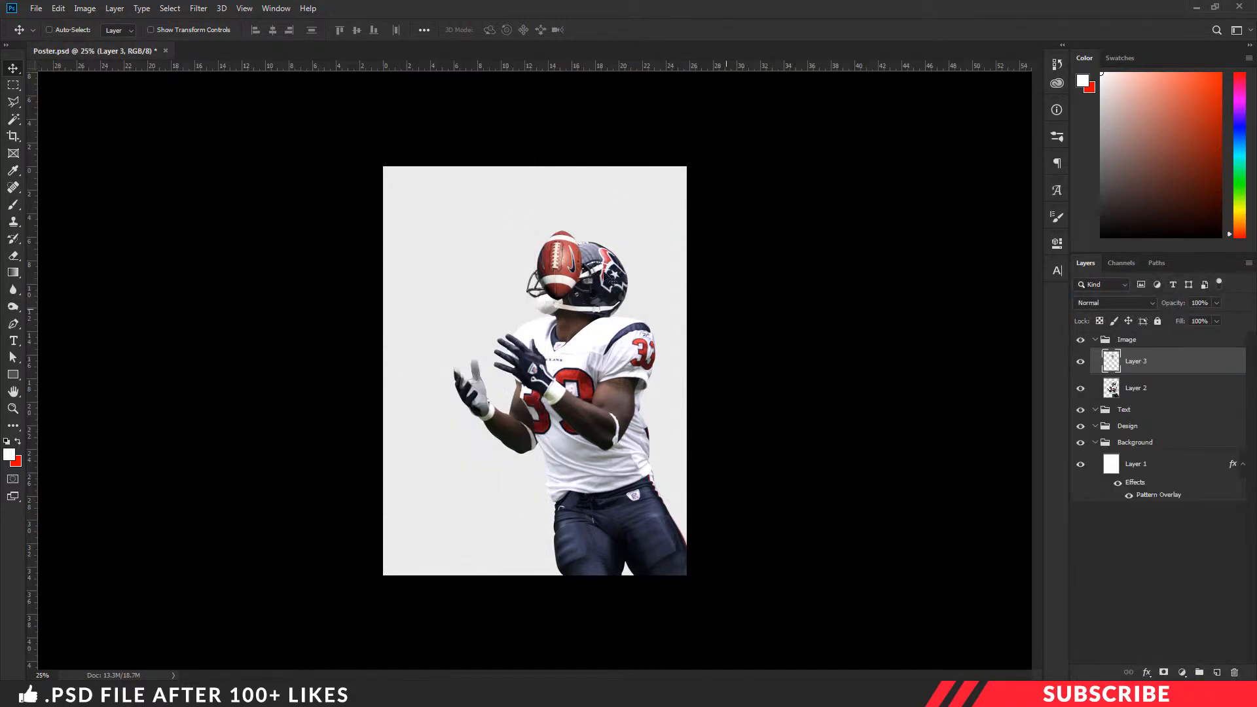
Step: Enlarge the football to about 113%, rotate it about -31°, and place it in the poster's upper-left corner
{"action": "left_click_drag", "start_coordinate": [584, 277], "coordinate": [484, 242]}
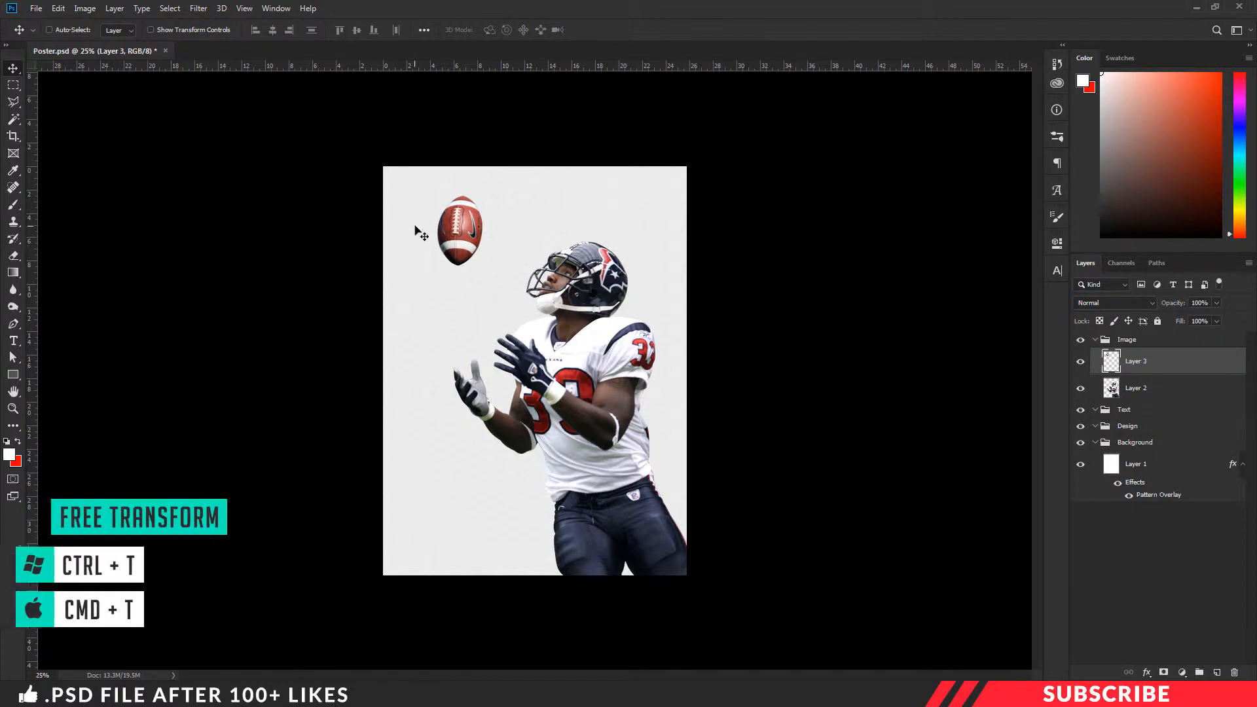
{"action": "key", "text": "ctrl"}
{"action": "key", "text": "ctrl+t"}
{"action": "left_click_drag", "start_coordinate": [482, 265], "coordinate": [490, 241]}
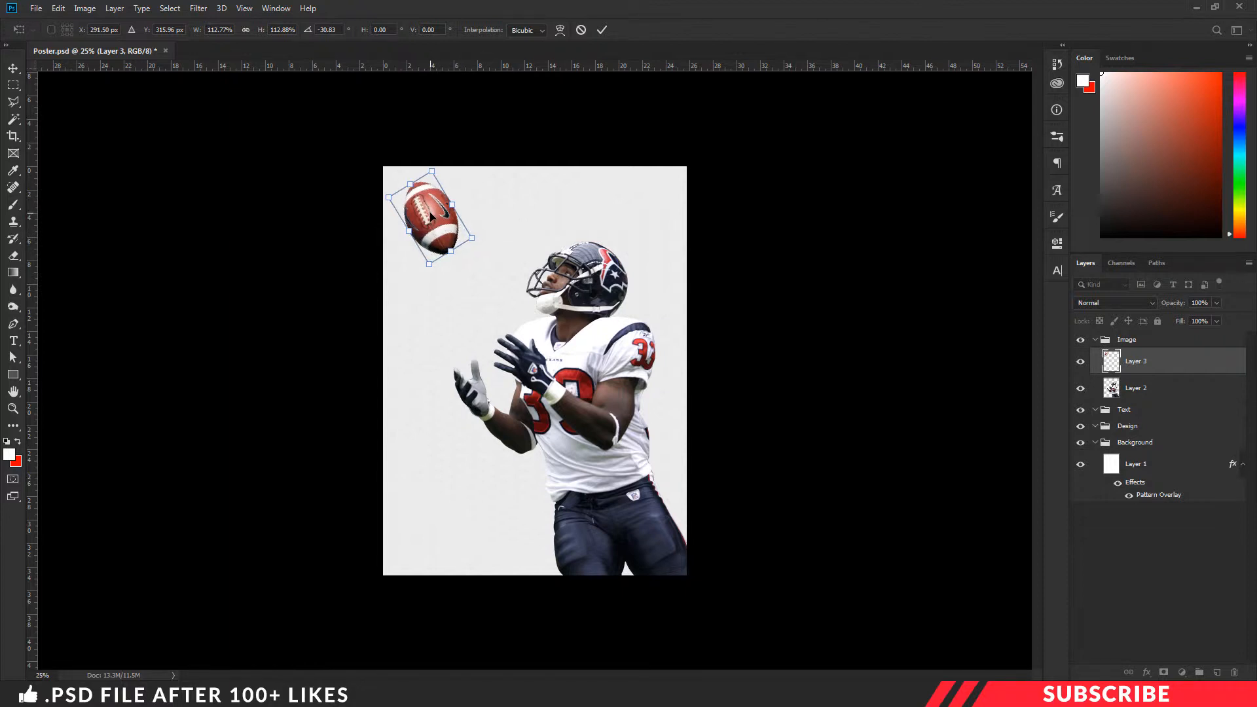
{"action": "left_click_drag", "start_coordinate": [430, 213], "coordinate": [431, 222]}
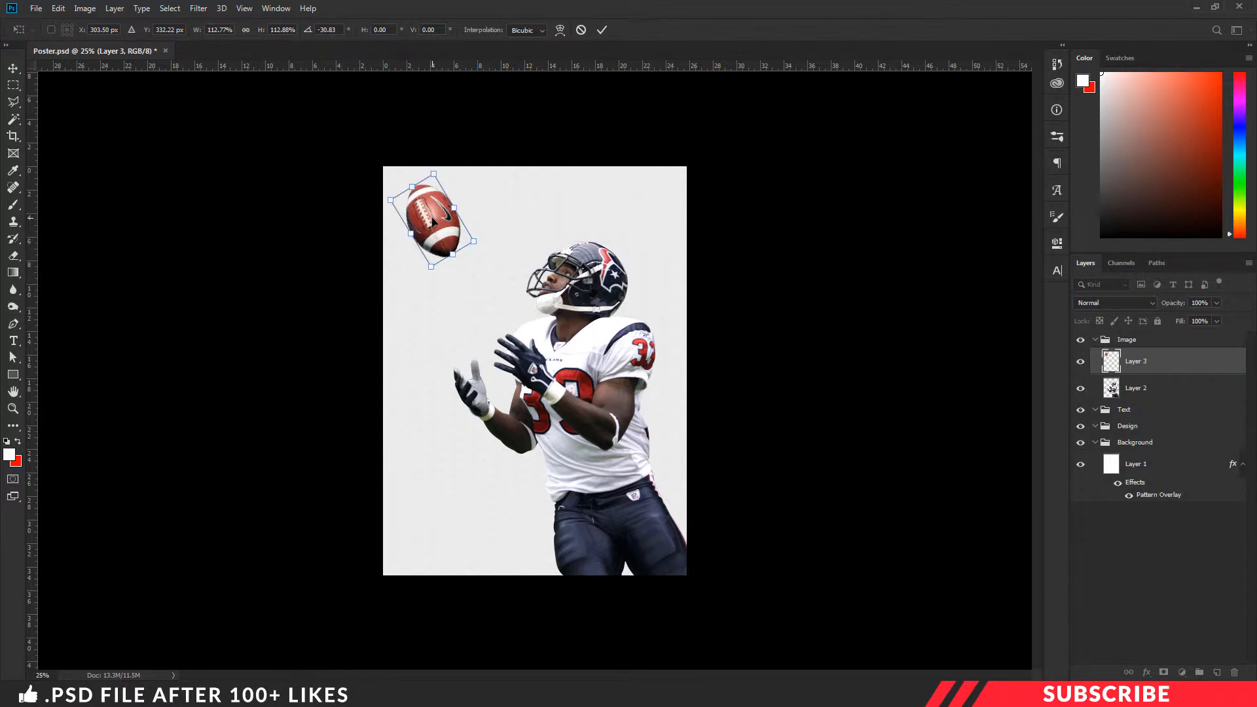
{"action": "key", "text": "Return"}
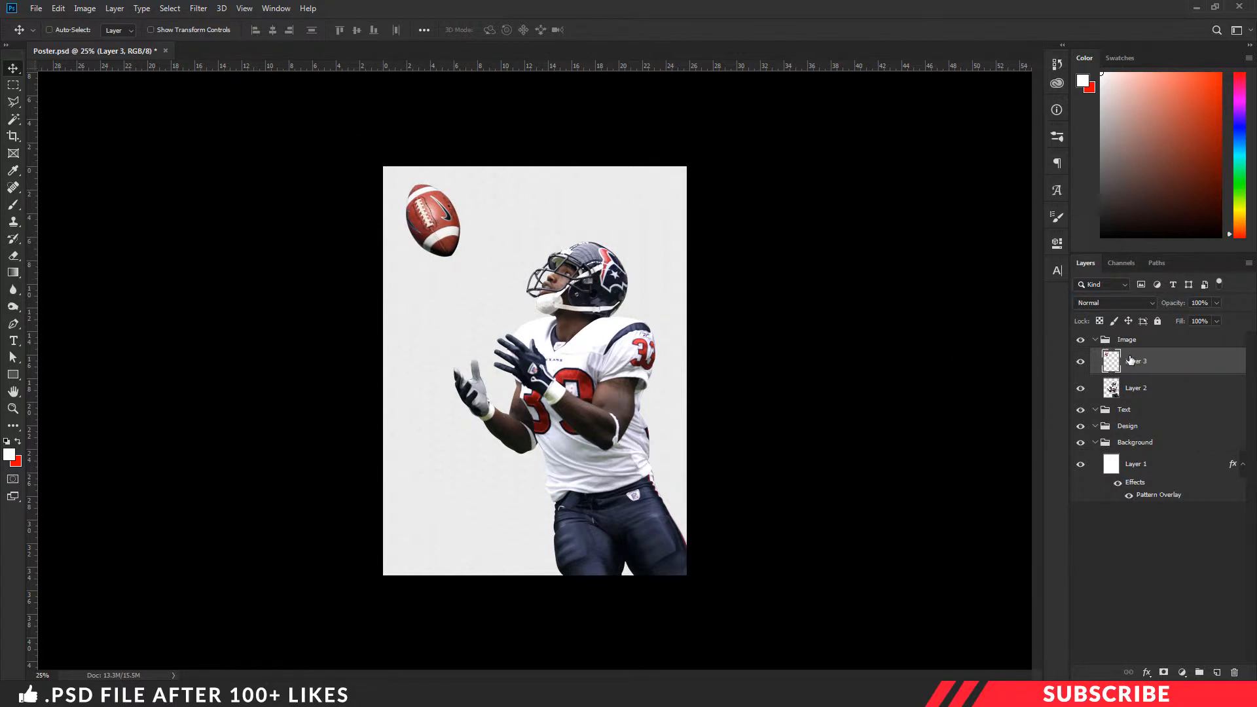
Step: Apply a Motion Blur to the football with an angle of -55° and a distance of 20 pixels
{"action": "left_click", "coordinate": [195, 12]}
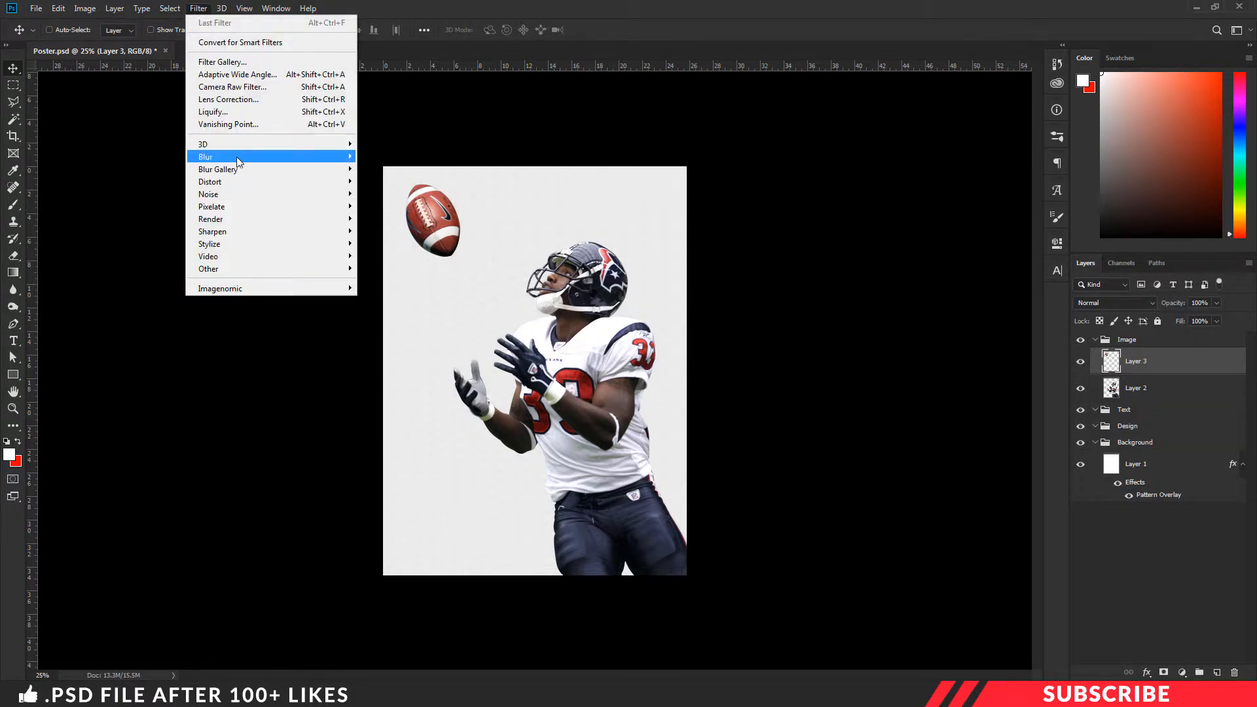
{"action": "mouse_move", "coordinate": [240, 159]}
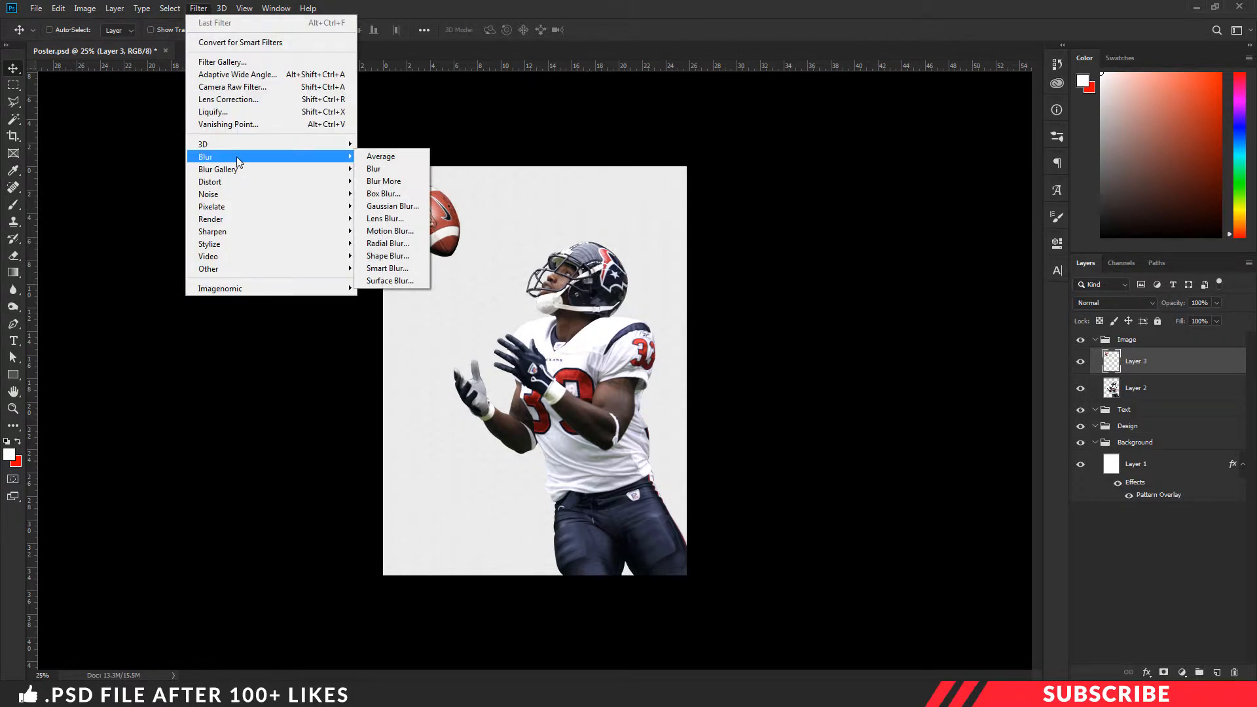
{"action": "left_click", "coordinate": [390, 231]}
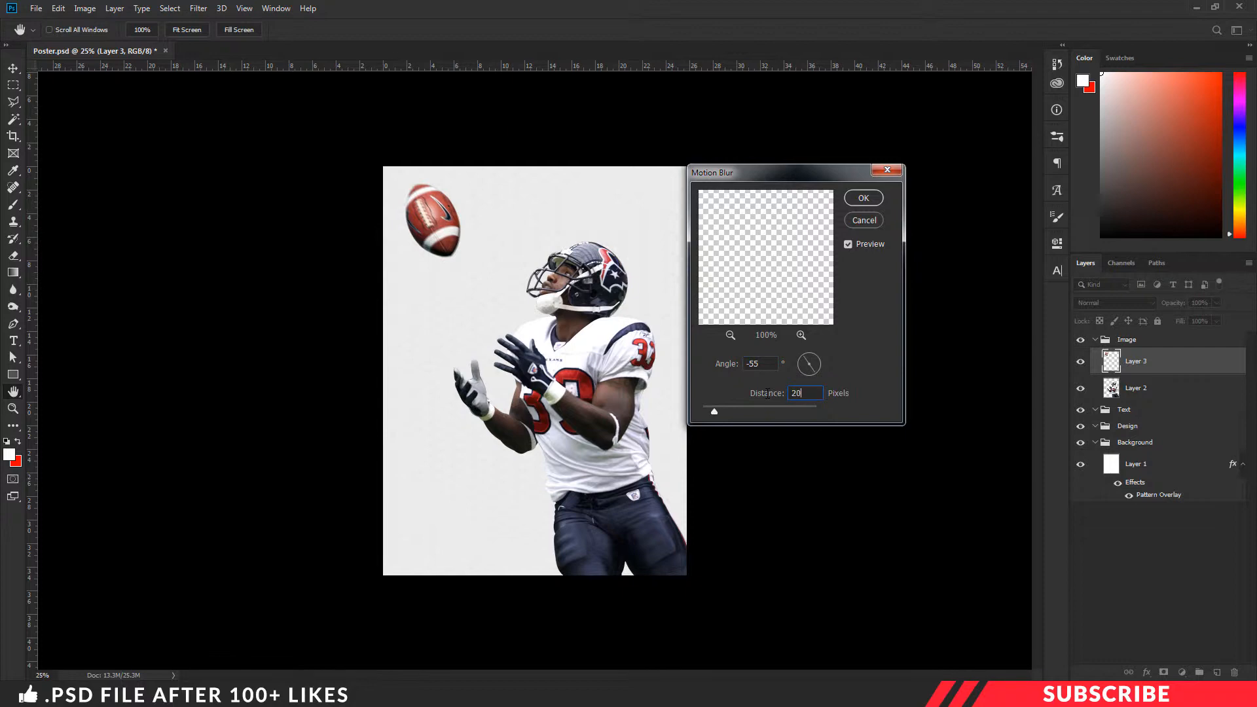
{"action": "key", "text": "Return"}
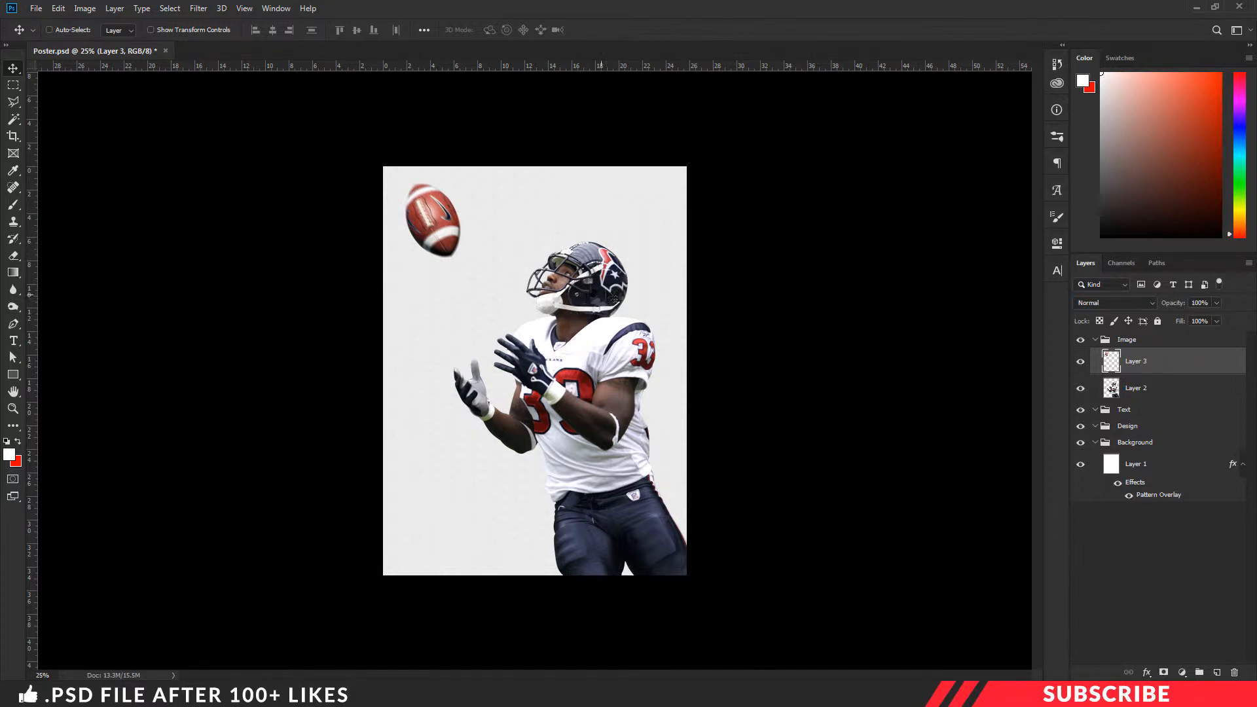
Step: Copy the orange paint strokes from Image 3 into the poster, close the source, and place them in the Background group above Layer 1
{"action": "key", "text": "alt+Tab"}
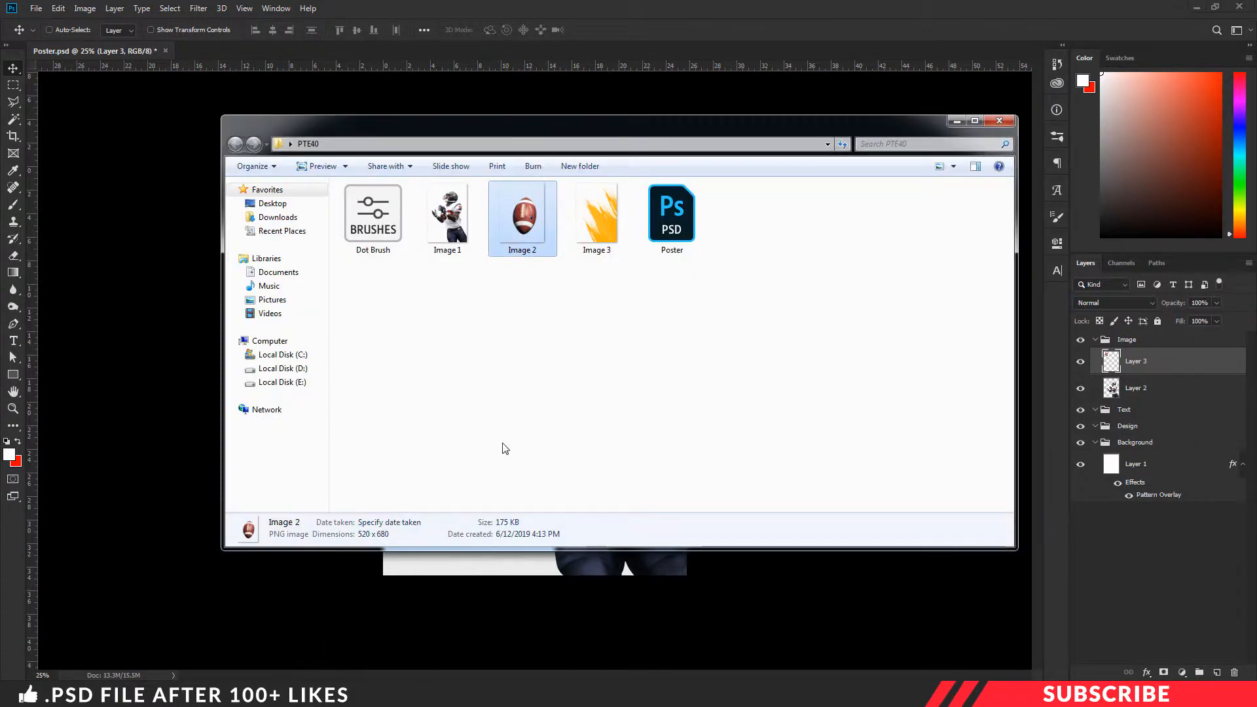
{"action": "left_click", "coordinate": [581, 215]}
{"action": "right_click", "coordinate": [582, 215]}
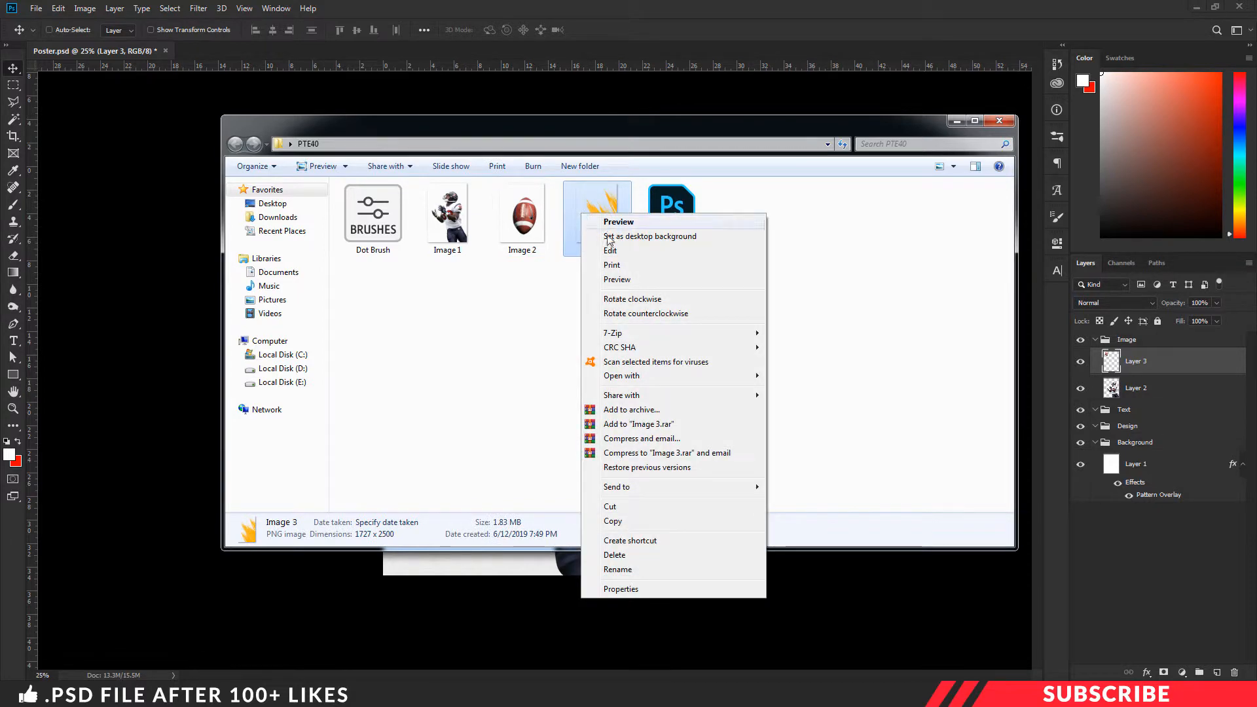
{"action": "mouse_move", "coordinate": [720, 376]}
{"action": "left_click", "coordinate": [785, 371]}
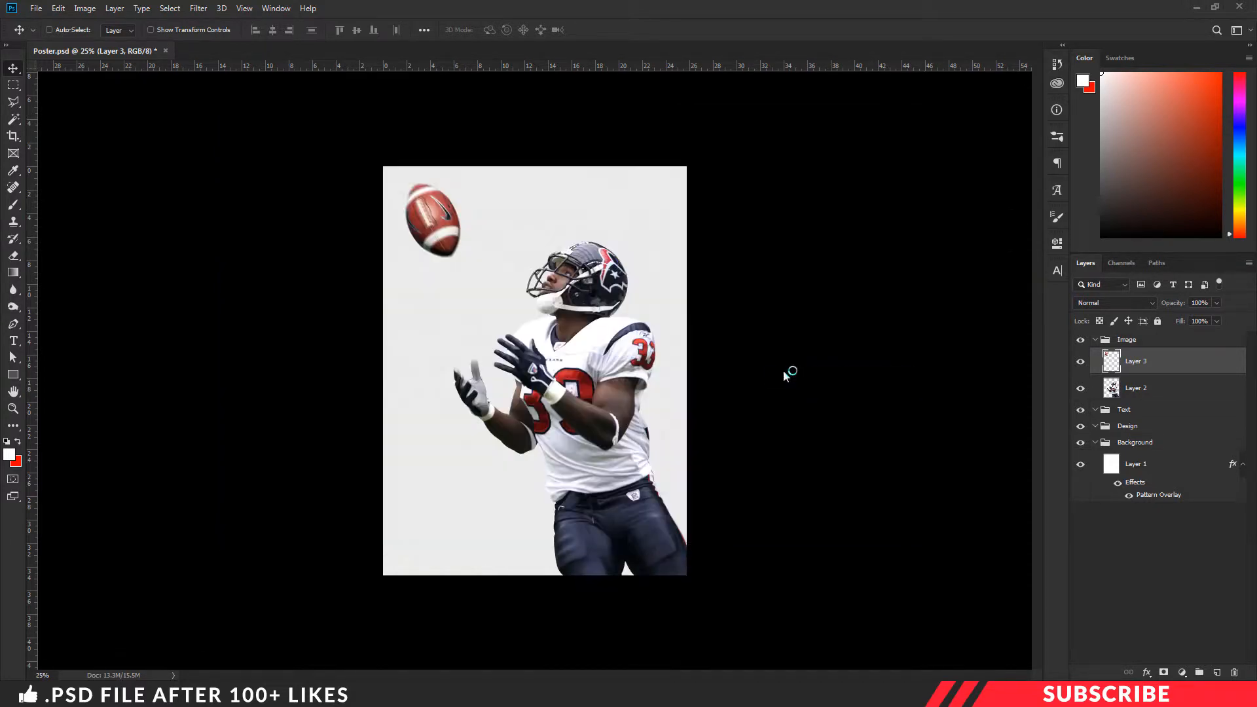
{"action": "left_click_drag", "start_coordinate": [262, 51], "coordinate": [246, 83]}
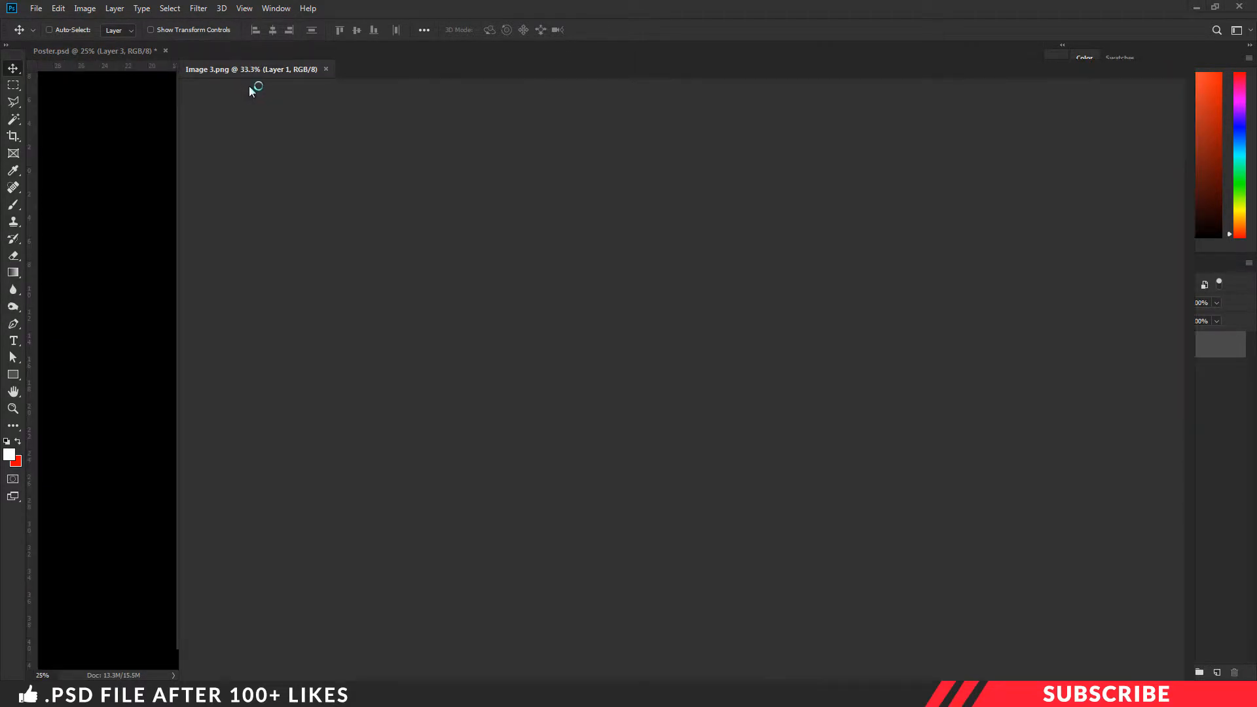
{"action": "mouse_move", "coordinate": [449, 328]}
{"action": "left_mouse_down"}
{"action": "mouse_move", "coordinate": [544, 340]}
{"action": "mouse_move", "coordinate": [589, 138]}
{"action": "left_mouse_up"}
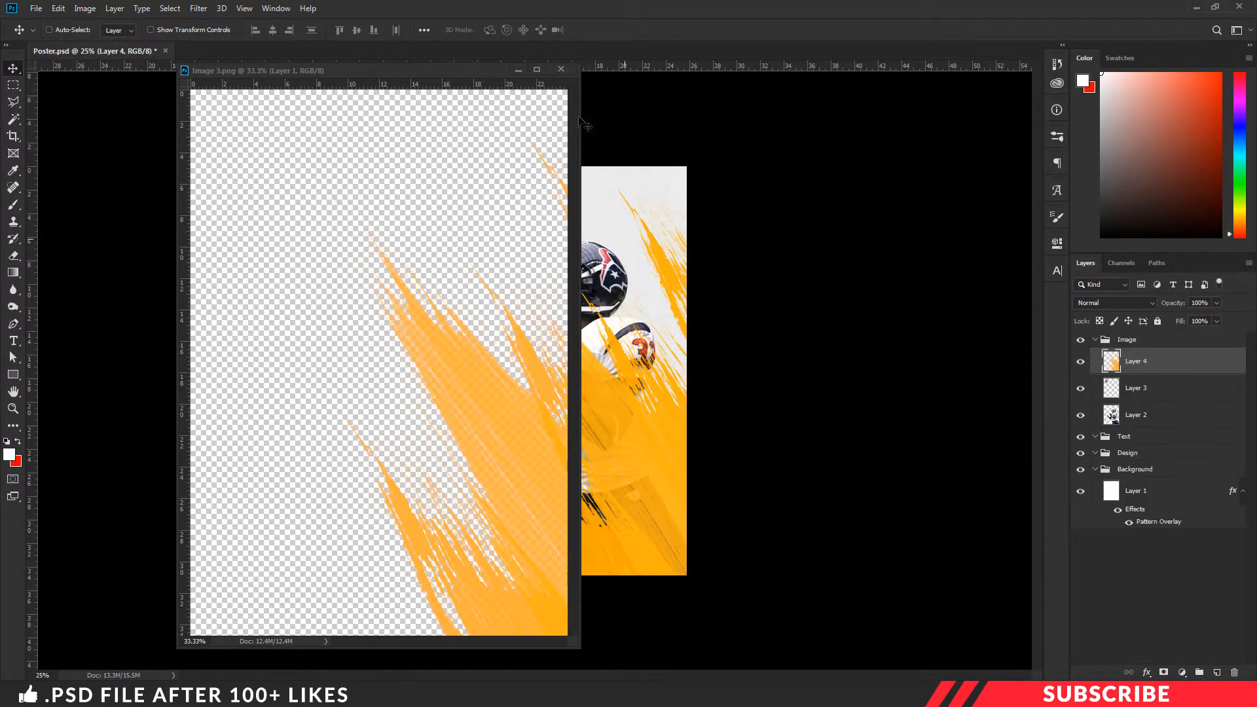
{"action": "left_click", "coordinate": [560, 69]}
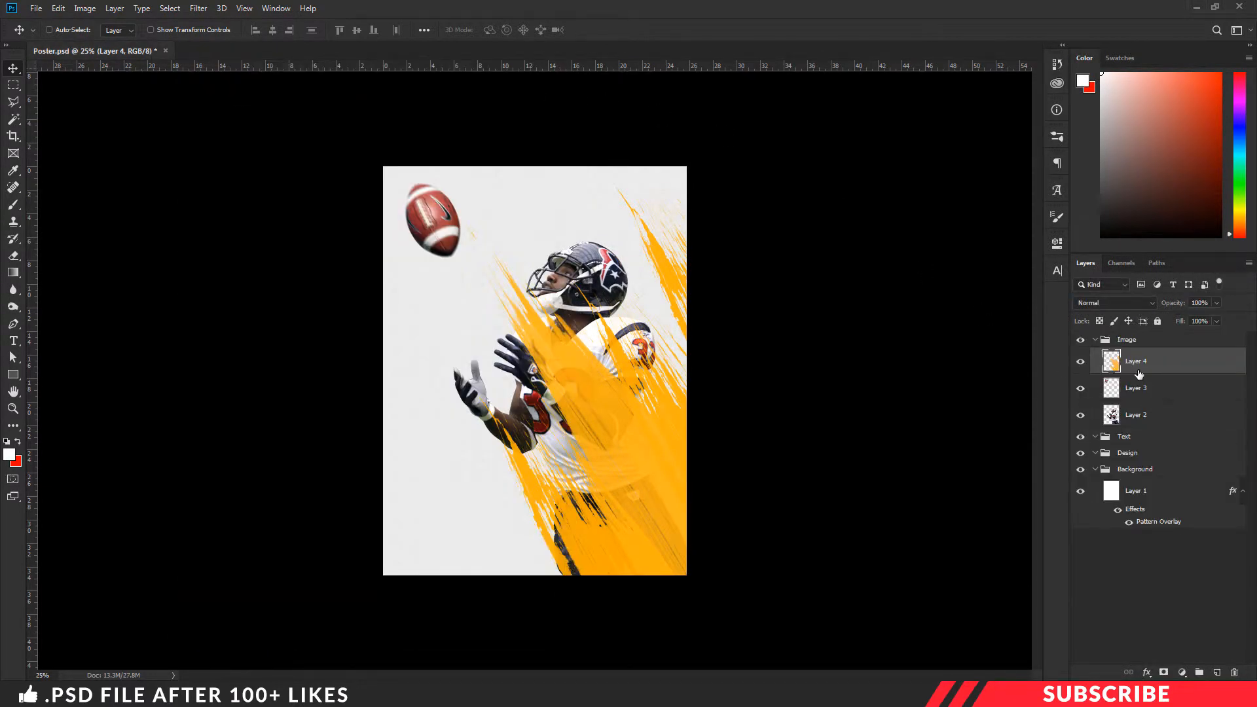
{"action": "mouse_move", "coordinate": [1170, 371]}
{"action": "left_mouse_down"}
{"action": "mouse_move", "coordinate": [1170, 452]}
{"action": "mouse_move", "coordinate": [1158, 477]}
{"action": "left_mouse_up"}
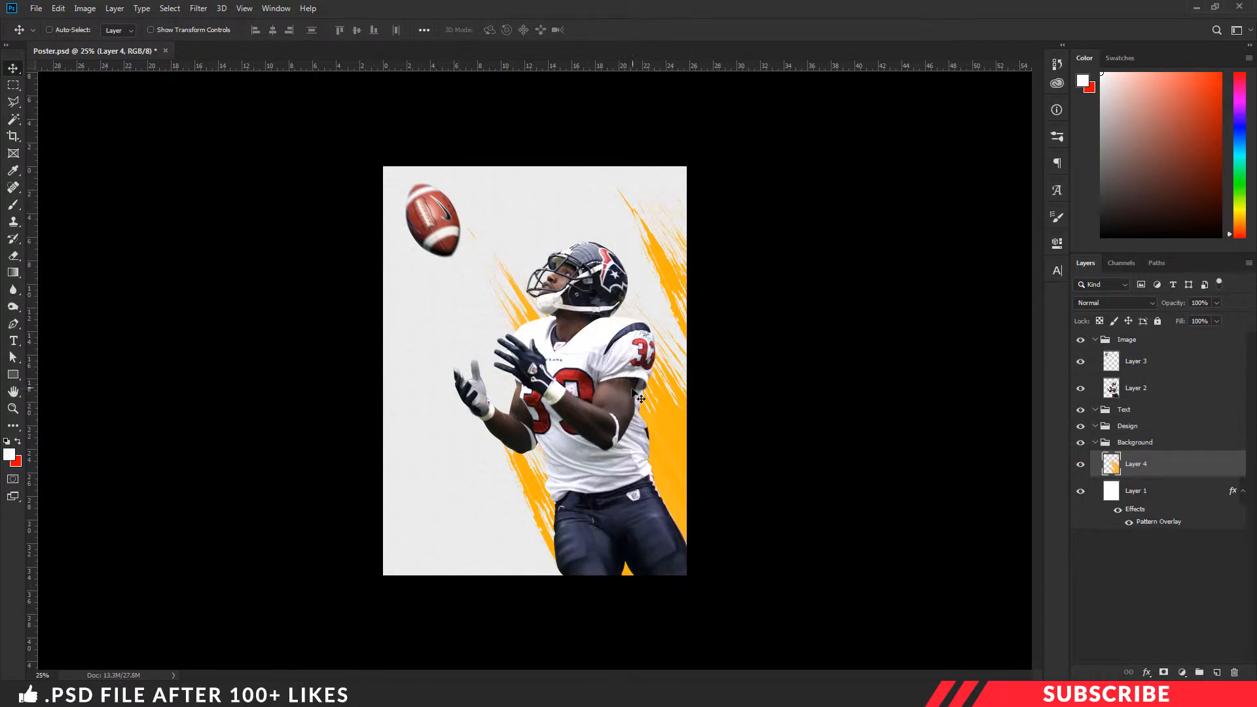
Step: Shift the orange paint strokes left behind the player, then fine-tune them slightly up and to the right with Free Transform
{"action": "left_click_drag", "start_coordinate": [652, 430], "coordinate": [617, 438]}
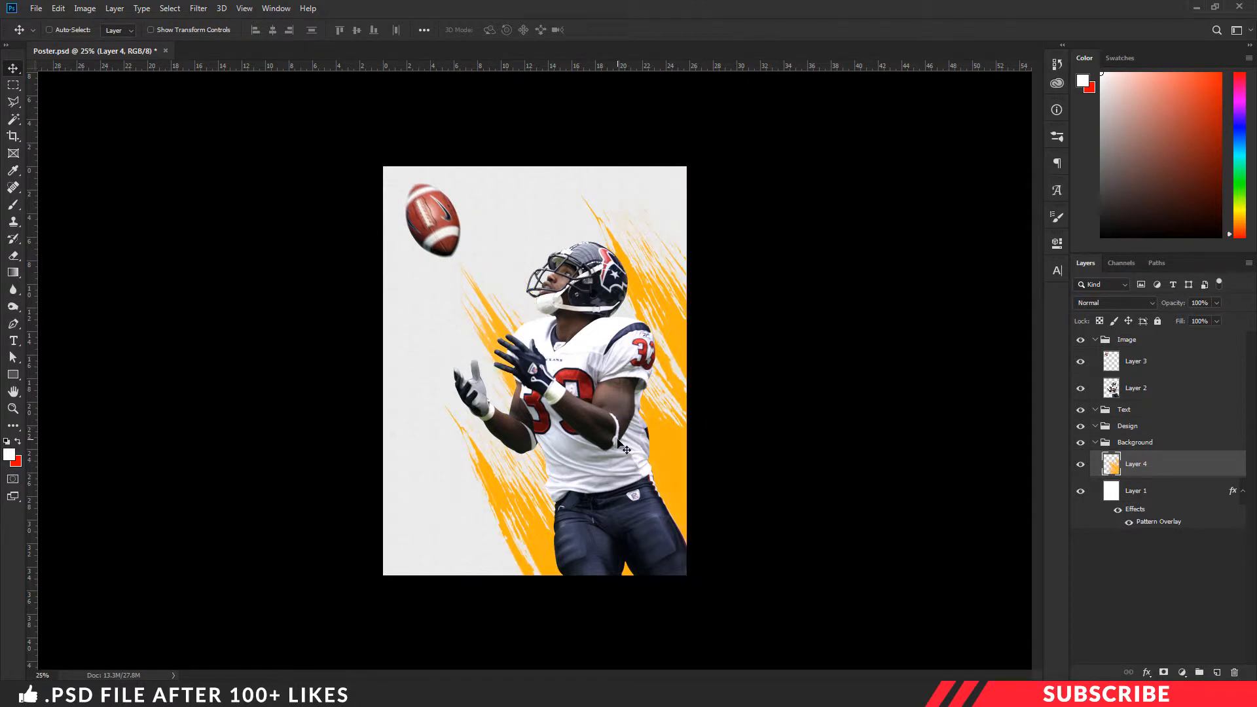
{"action": "key", "text": "ctrl+t"}
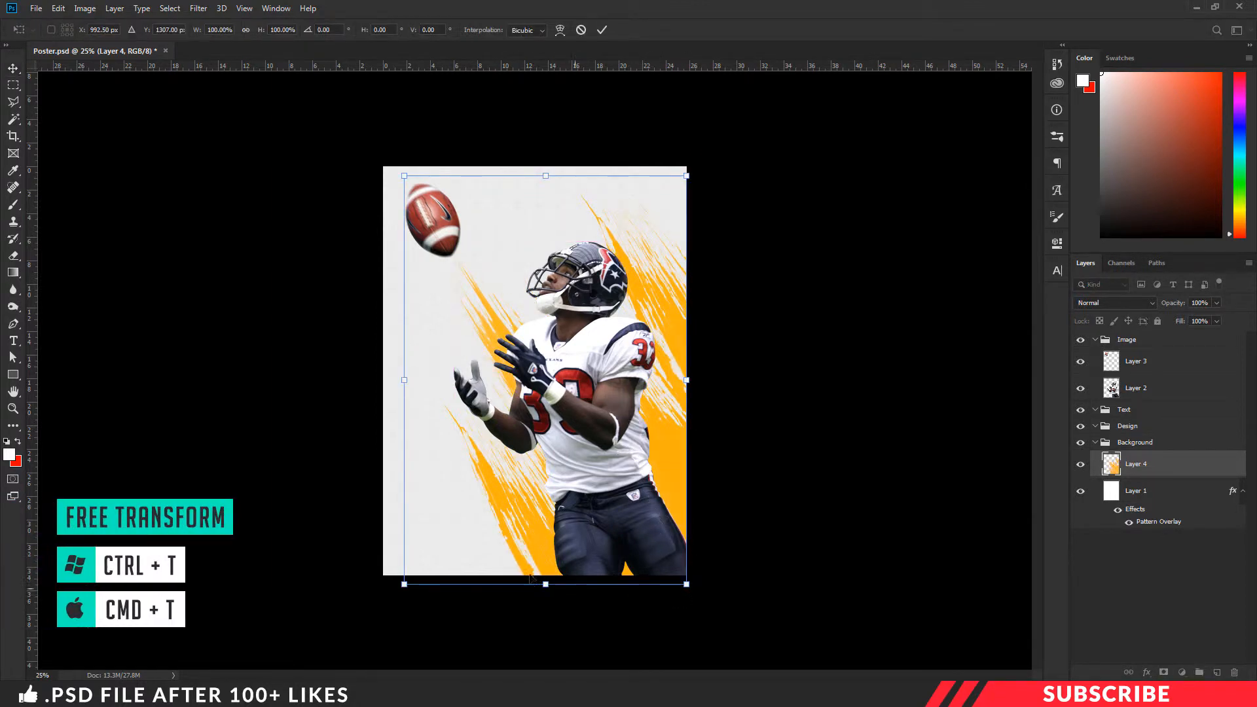
{"action": "left_click_drag", "start_coordinate": [403, 583], "coordinate": [405, 582]}
{"action": "key", "text": "Up"}
{"action": "key", "text": "Up"}
{"action": "key", "text": "Up"}
{"action": "key", "text": "Up"}
{"action": "key", "text": "Up"}
{"action": "key", "text": "Right"}
{"action": "key", "text": "Right"}
{"action": "key", "text": "Up"}
{"action": "key", "text": "Up"}
{"action": "key", "text": "Up"}
{"action": "key", "text": "Right"}
{"action": "key", "text": "Return"}
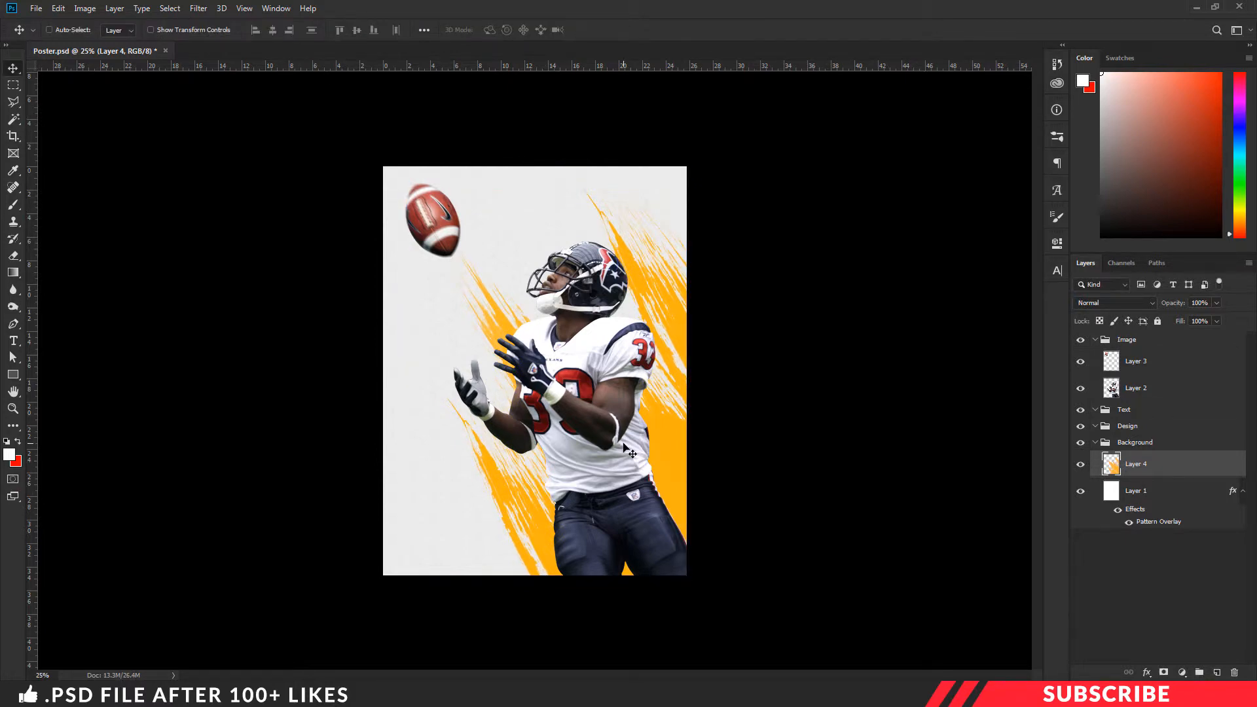
Step: Duplicate the paint stroke layer, move the copy up and left, and flip it horizontally and vertically
{"action": "key", "text": "ctrl+j"}
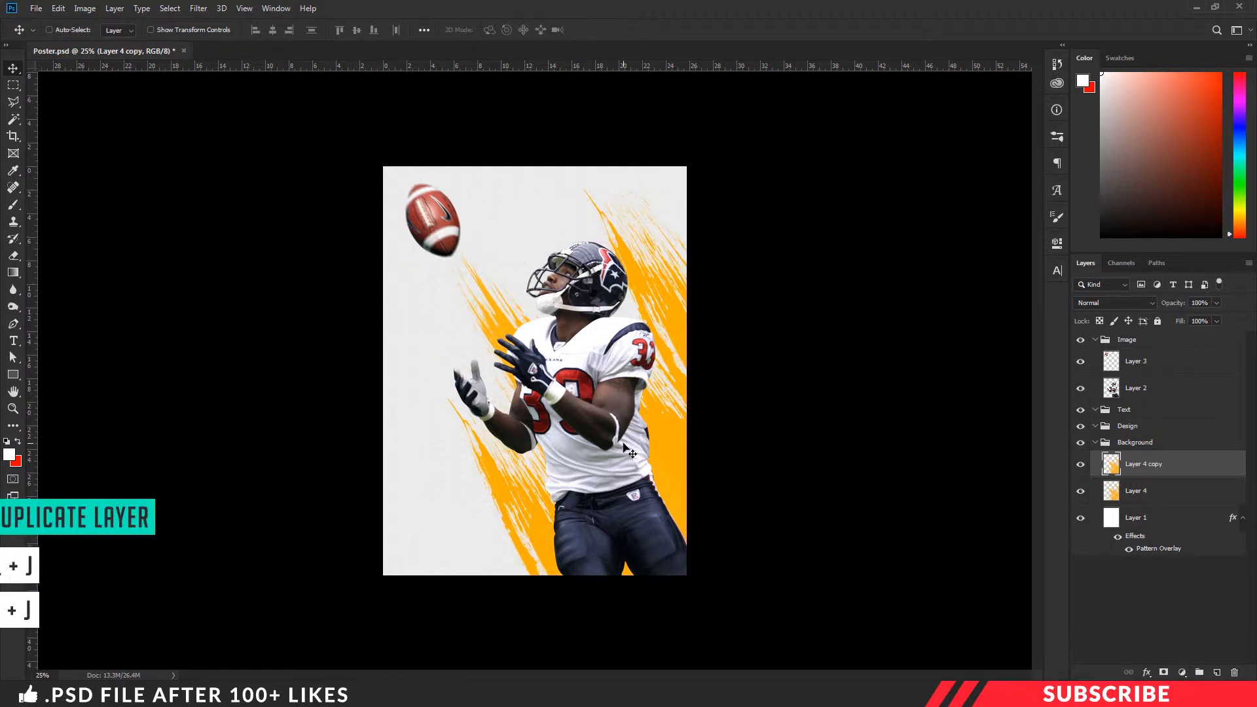
{"action": "left_click_drag", "start_coordinate": [625, 448], "coordinate": [545, 388]}
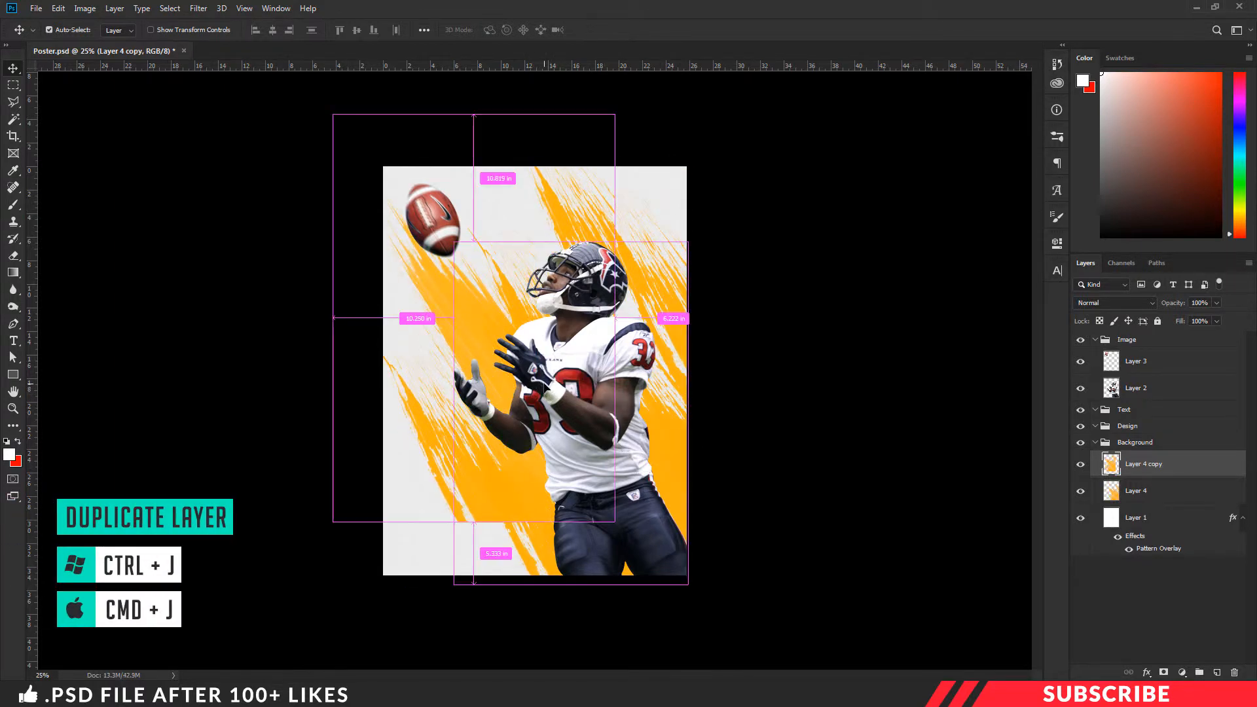
{"action": "key", "text": "ctrl+t"}
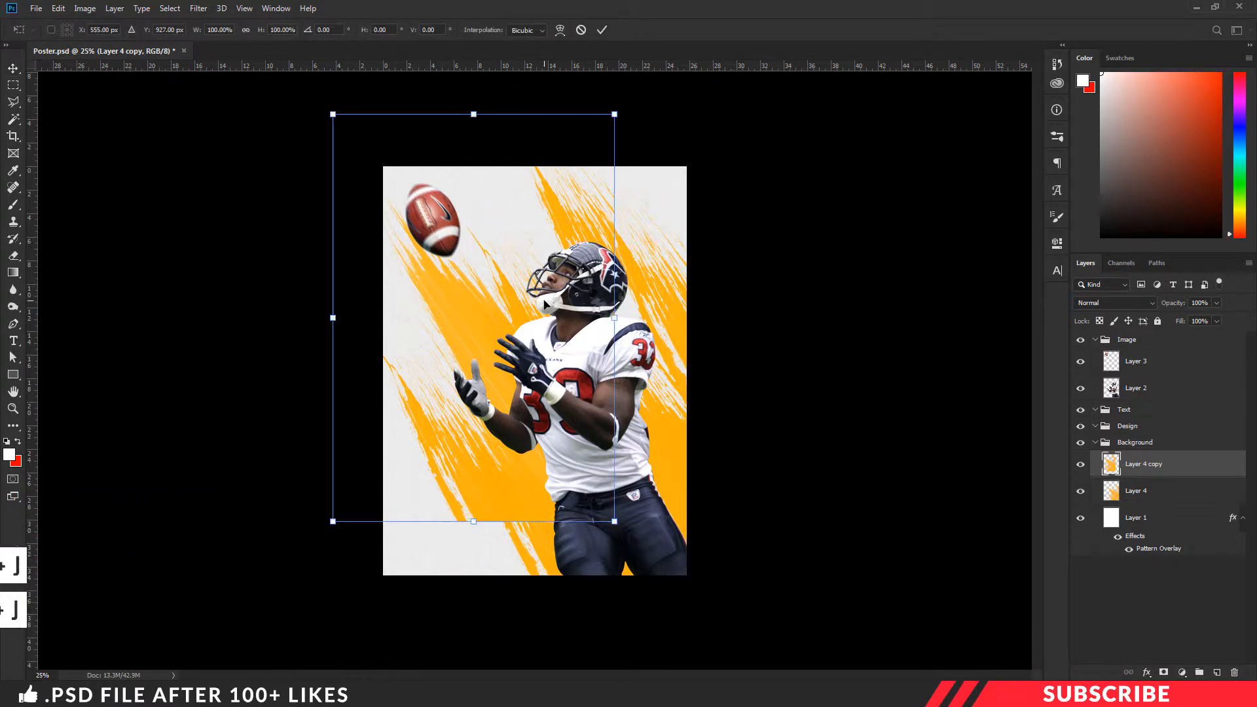
{"action": "right_click", "coordinate": [544, 304]}
{"action": "left_click", "coordinate": [582, 463]}
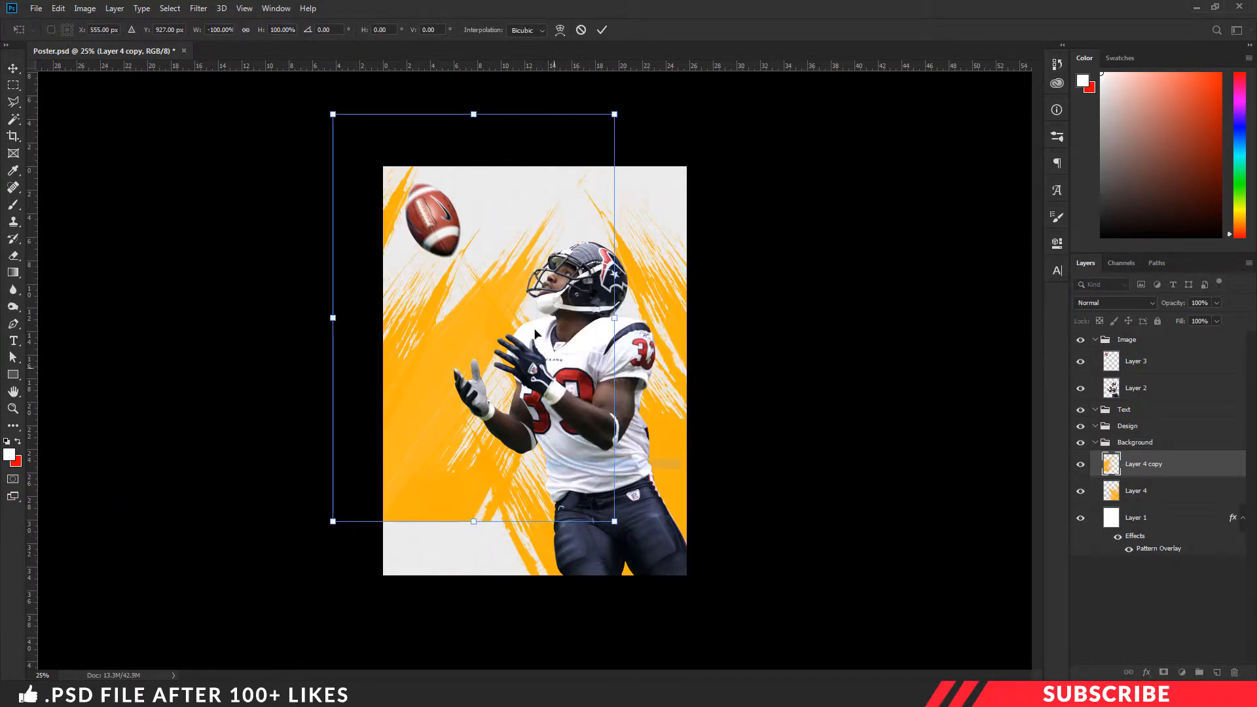
{"action": "right_click", "coordinate": [534, 309]}
{"action": "left_click", "coordinate": [570, 478]}
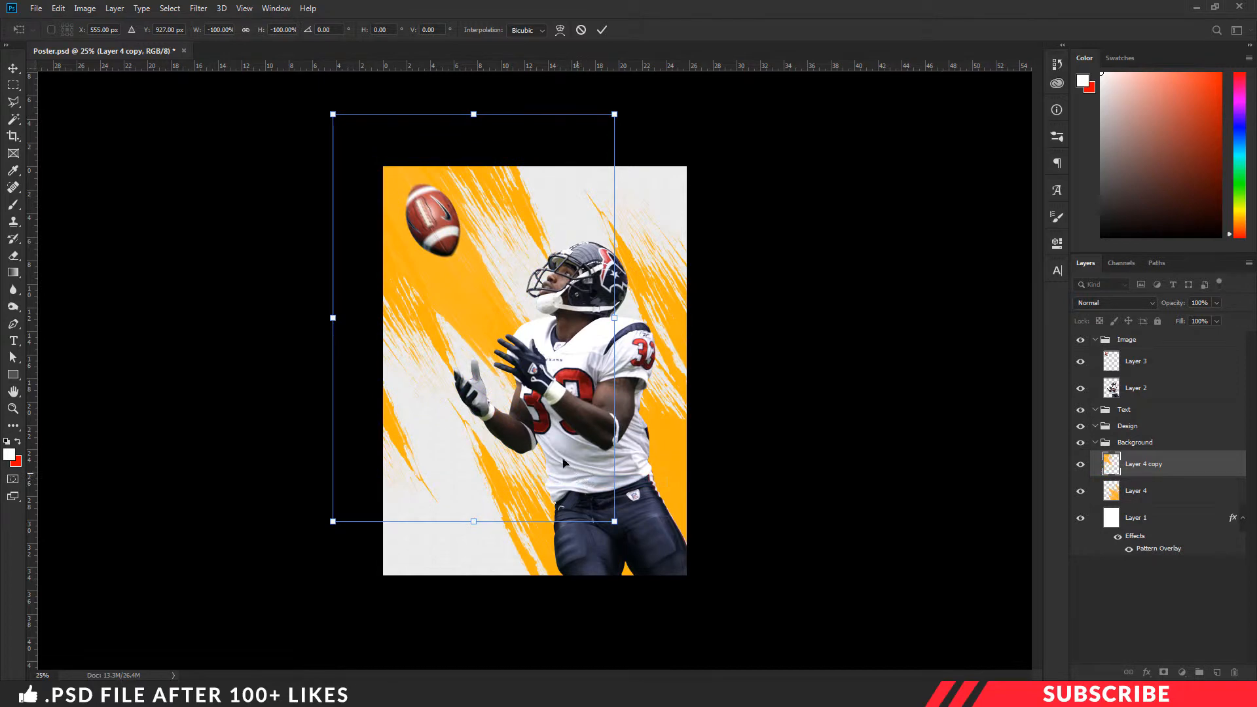
Step: Scale the flipped paint stroke copy to about 38.4% and place it in the poster's upper-left corner behind the football
{"action": "left_click_drag", "start_coordinate": [616, 524], "coordinate": [456, 291]}
{"action": "left_click_drag", "start_coordinate": [419, 229], "coordinate": [457, 247]}
{"action": "left_click_drag", "start_coordinate": [494, 308], "coordinate": [476, 284]}
{"action": "left_click_drag", "start_coordinate": [441, 237], "coordinate": [447, 246]}
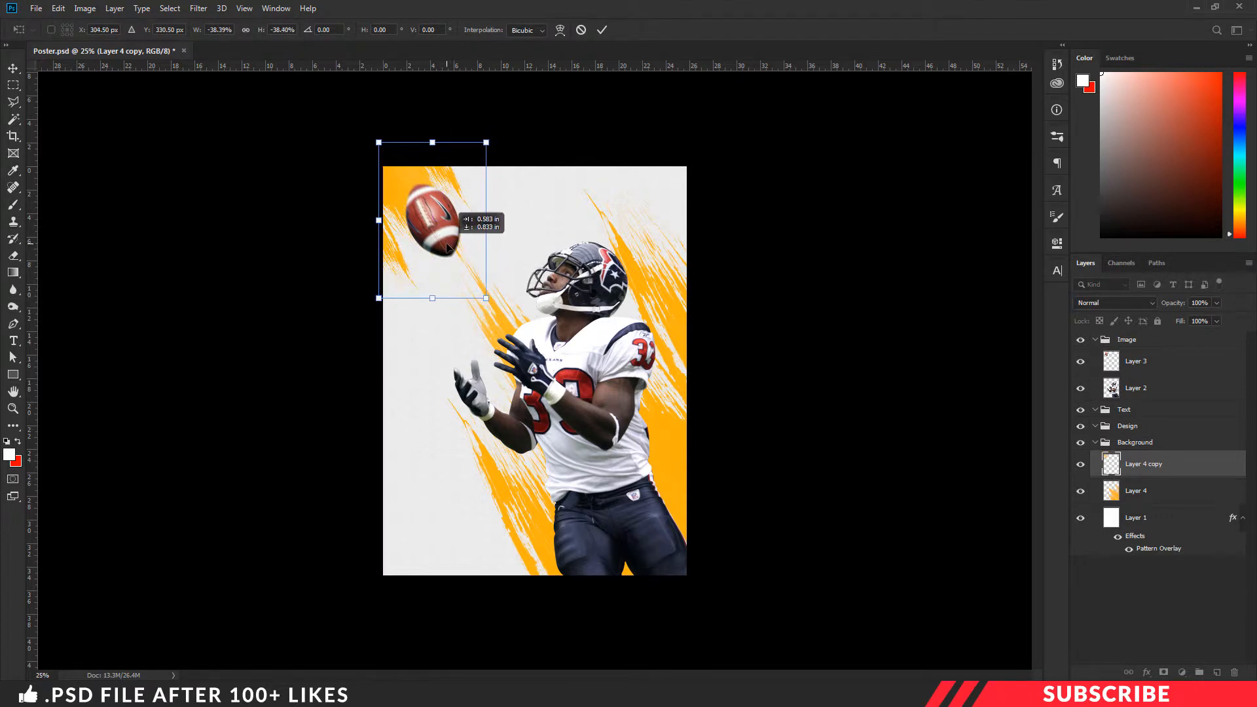
{"action": "key", "text": "Return"}
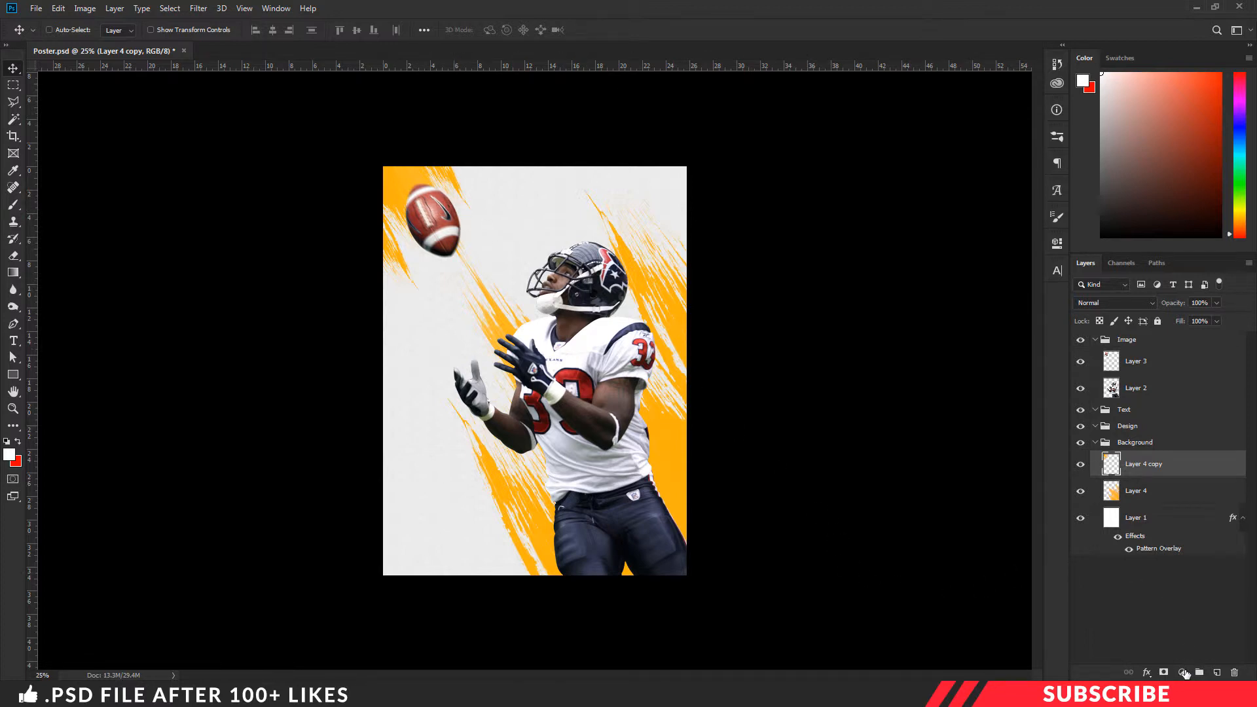
Step: Add a Hue/Saturation adjustment clipped to Layer 4 copy and set its hue to -137 to recolor the corner strokes purple
{"action": "left_click", "coordinate": [1183, 673]}
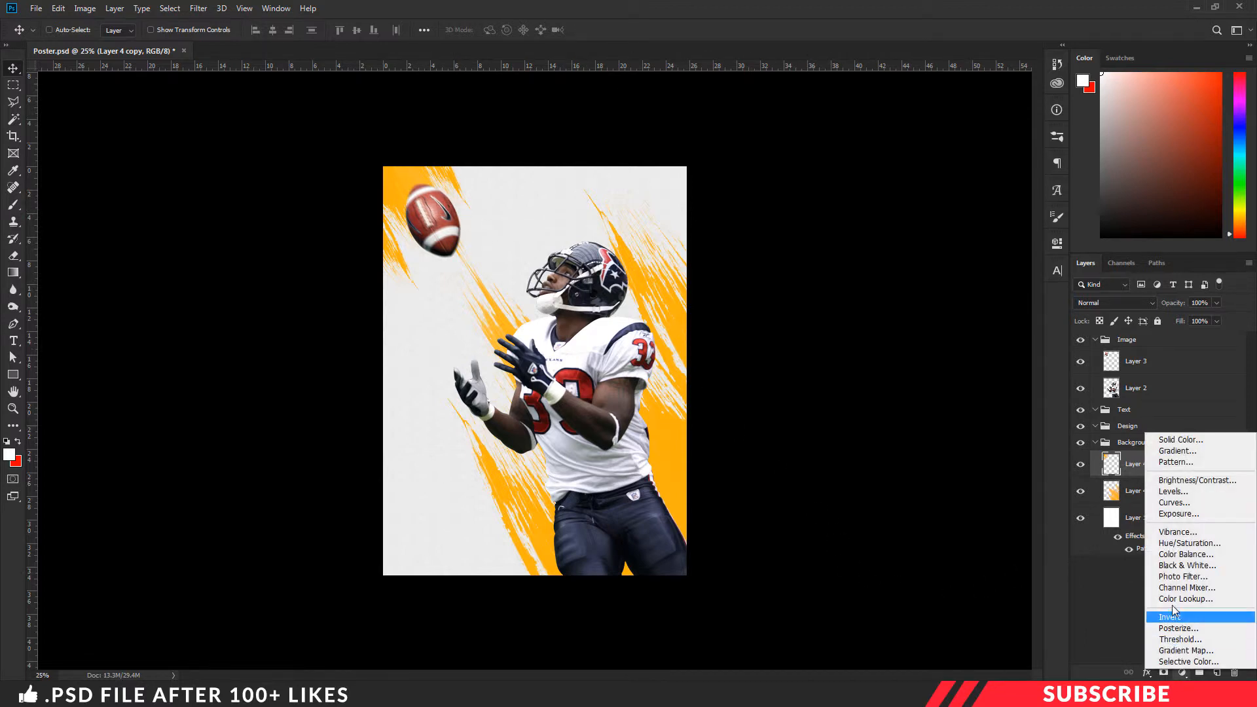
{"action": "left_click", "coordinate": [1207, 544]}
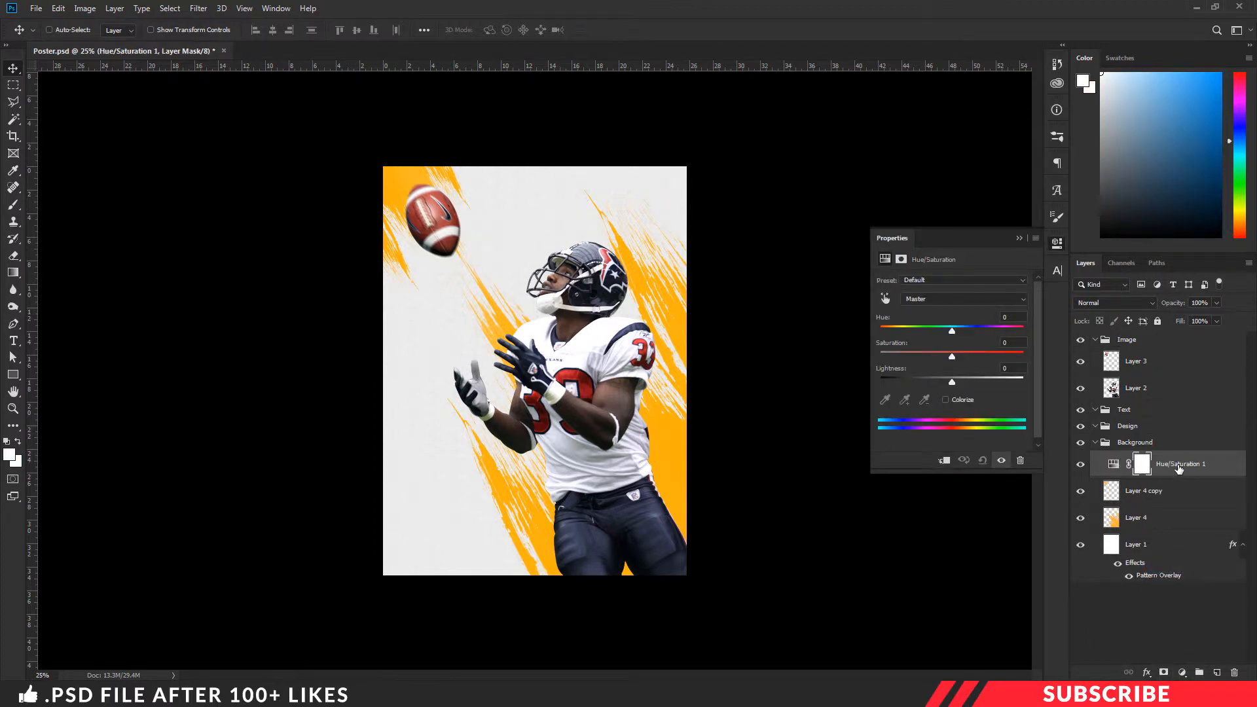
{"action": "right_click", "coordinate": [1179, 469]}
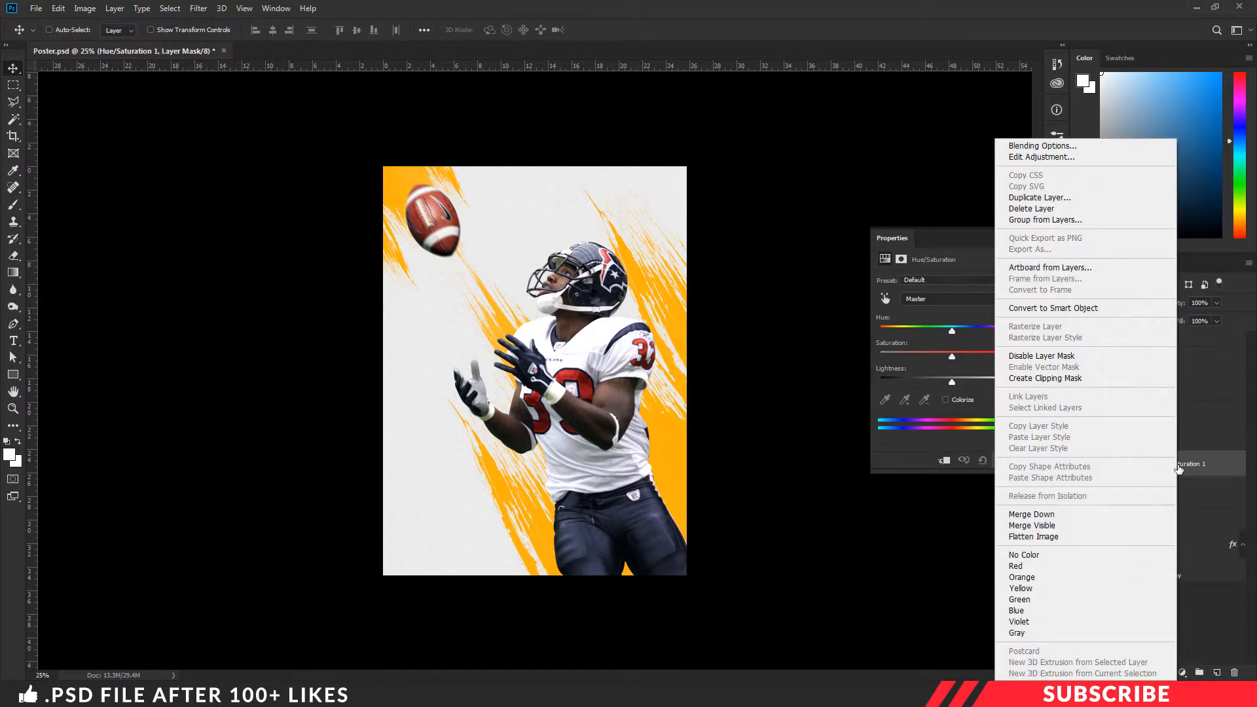
{"action": "left_click", "coordinate": [1061, 380]}
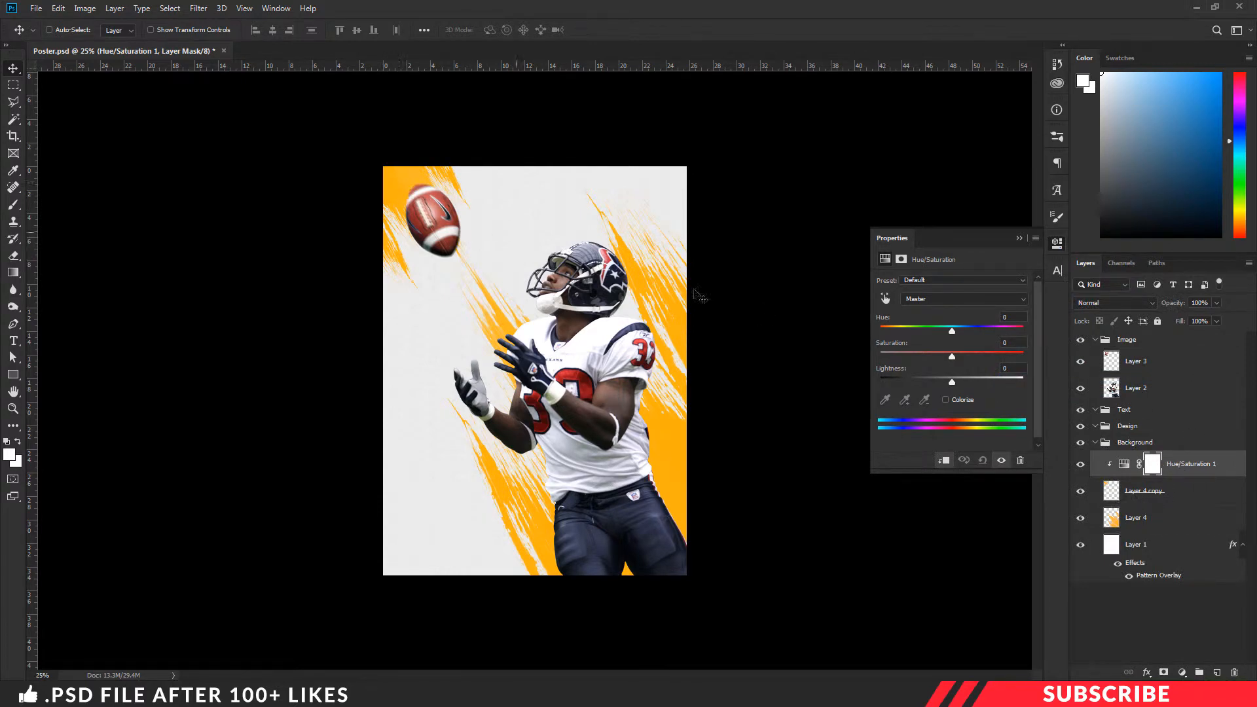
{"action": "mouse_move", "coordinate": [952, 332]}
{"action": "left_mouse_down"}
{"action": "mouse_move", "coordinate": [983, 331]}
{"action": "mouse_move", "coordinate": [893, 329]}
{"action": "left_mouse_up"}
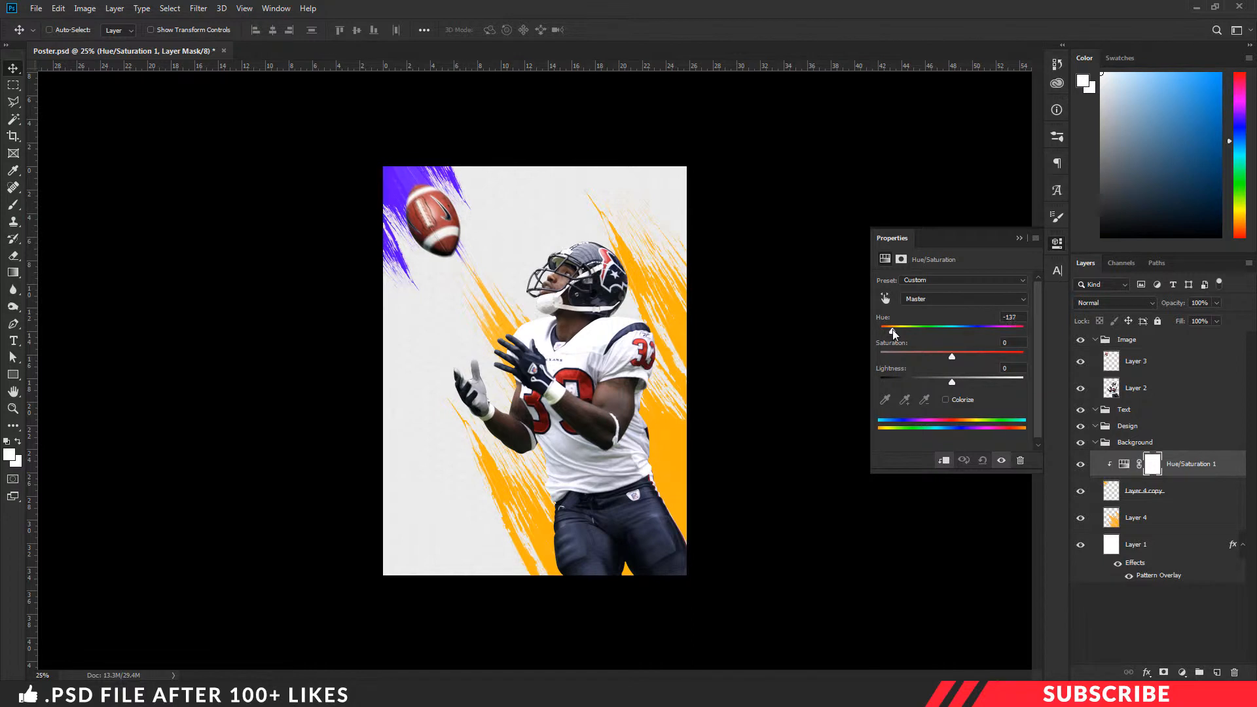
{"action": "left_click", "coordinate": [1057, 243]}
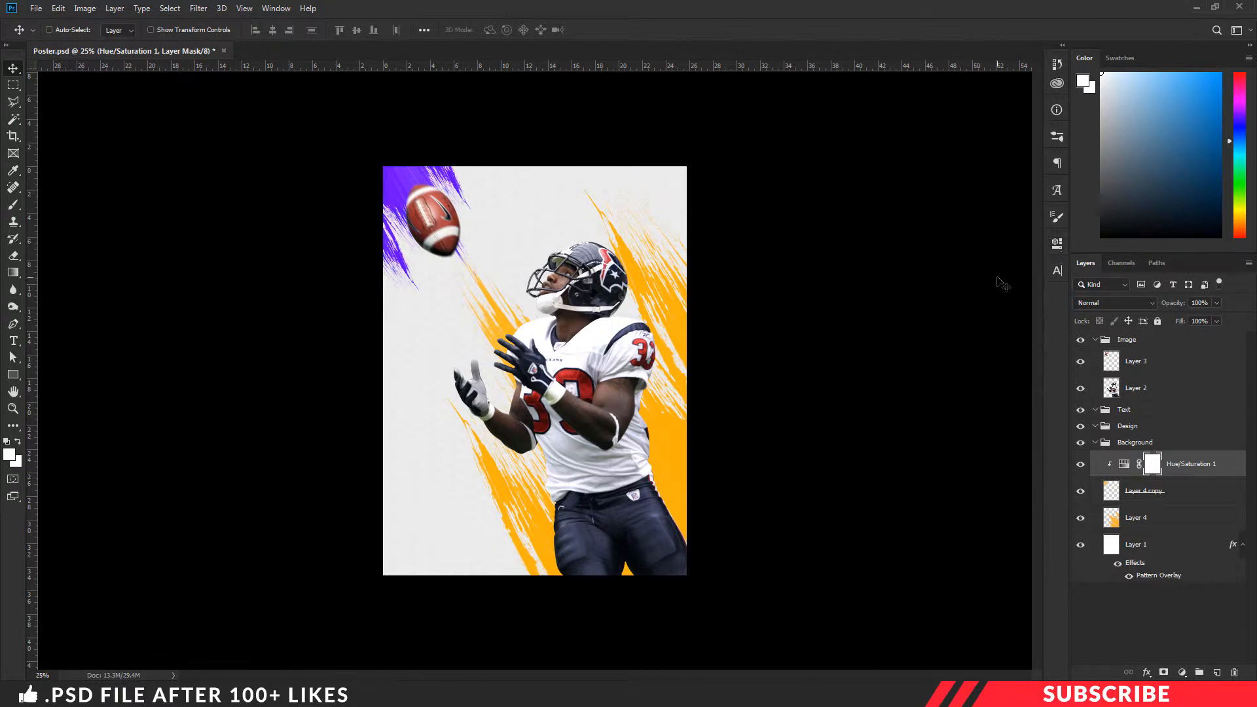
Step: Collapse the Background group, add a new layer in the Text group, and set the foreground color to black
{"action": "left_click", "coordinate": [1095, 443]}
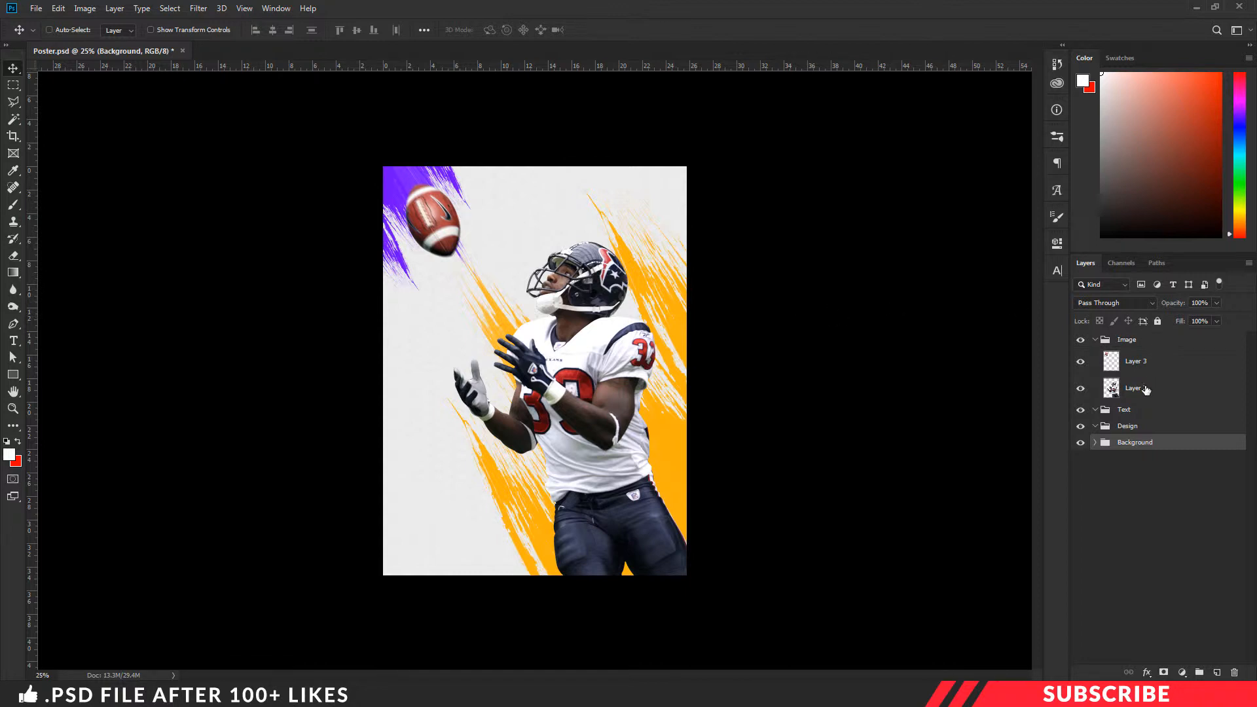
{"action": "left_click", "coordinate": [1142, 413]}
{"action": "left_click", "coordinate": [1219, 672]}
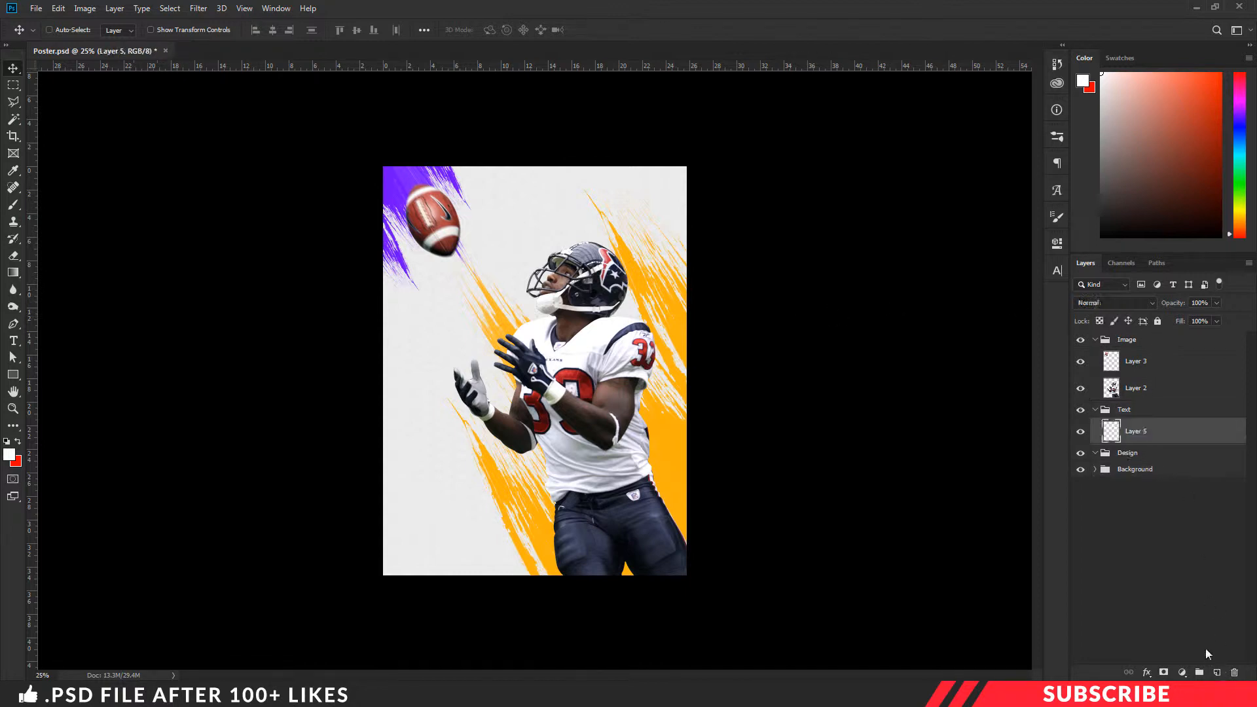
{"action": "left_click", "coordinate": [6, 461]}
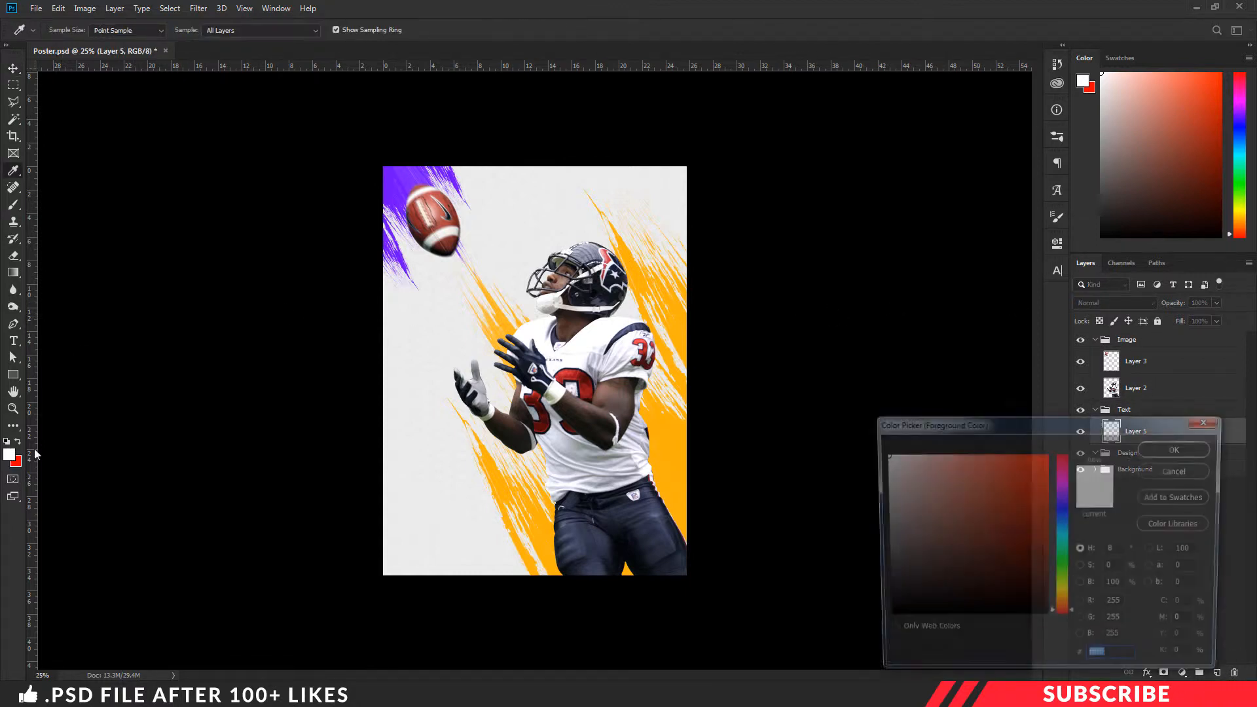
{"action": "left_click", "coordinate": [863, 594]}
{"action": "left_click", "coordinate": [1179, 447]}
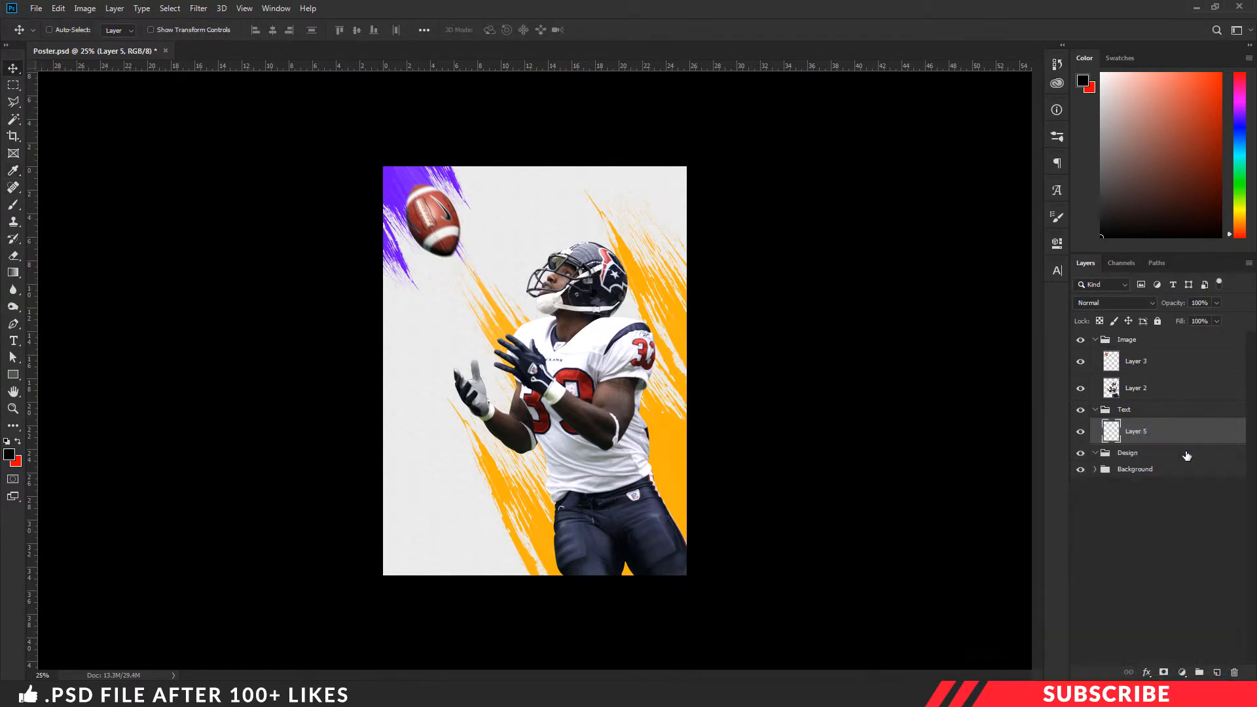
Step: Set up the Horizontal Type tool with the Lato Black font
{"action": "key", "text": "t"}
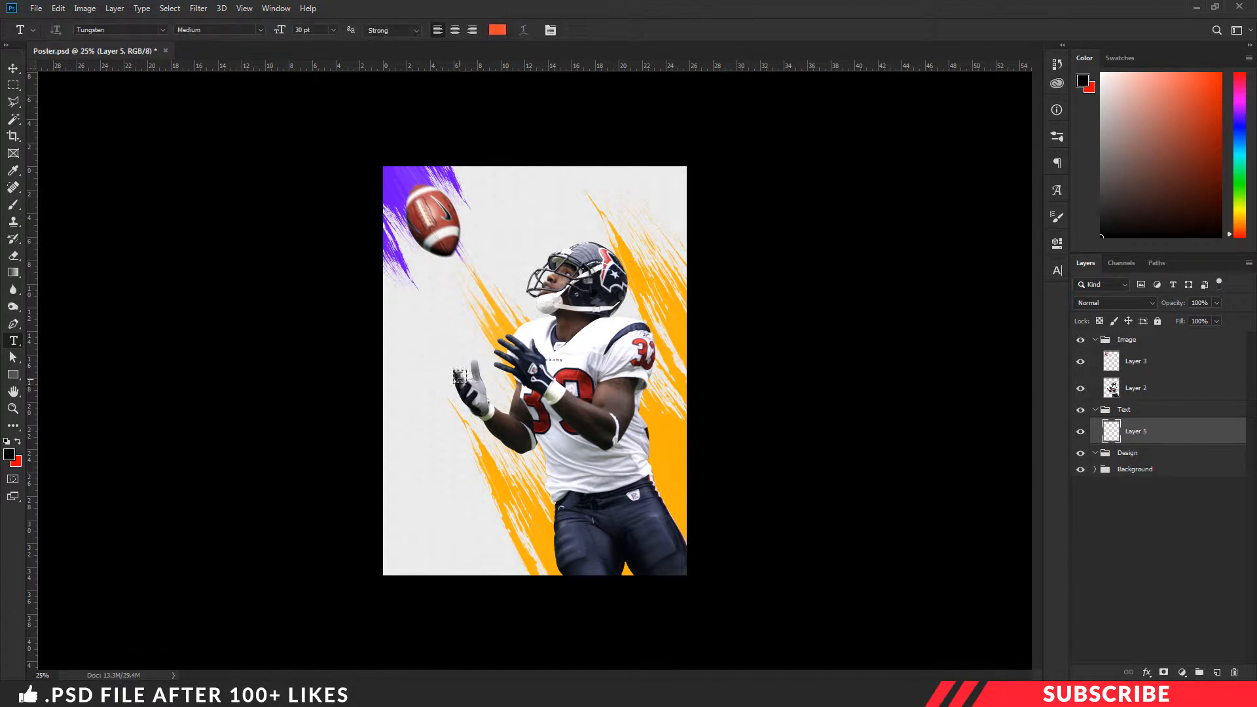
{"action": "right_click", "coordinate": [11, 340]}
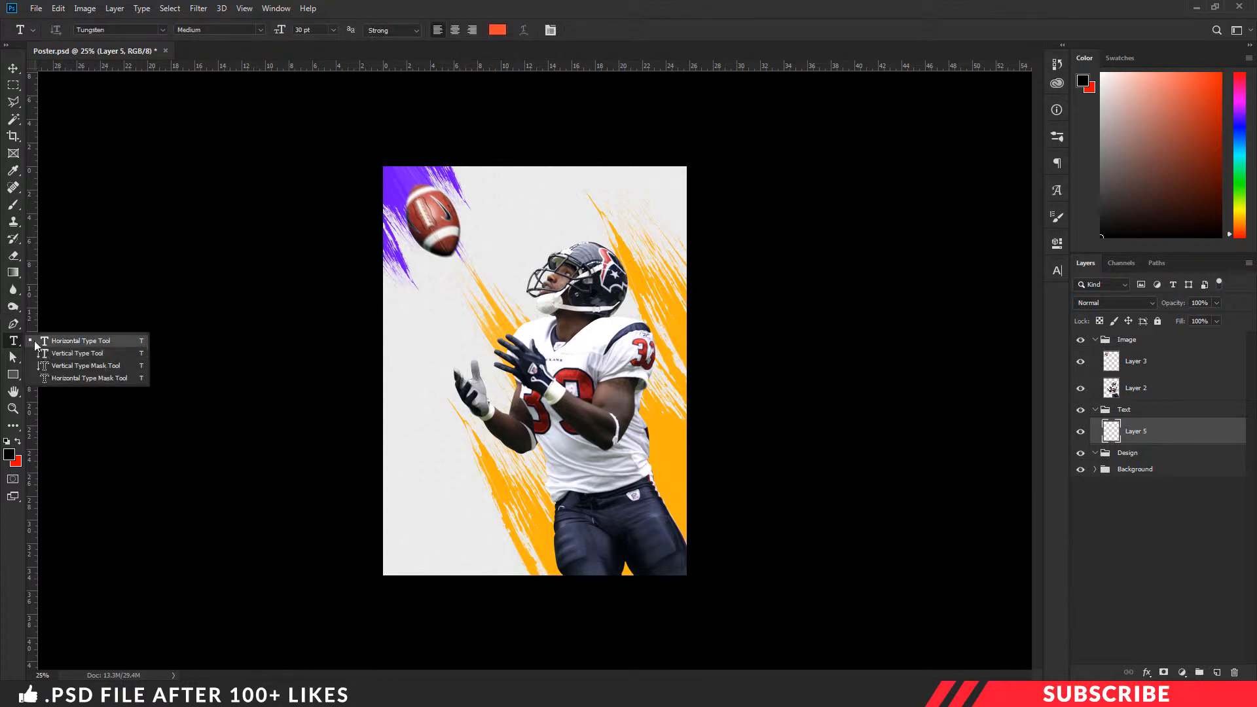
{"action": "left_click", "coordinate": [11, 341]}
{"action": "left_click", "coordinate": [140, 28]}
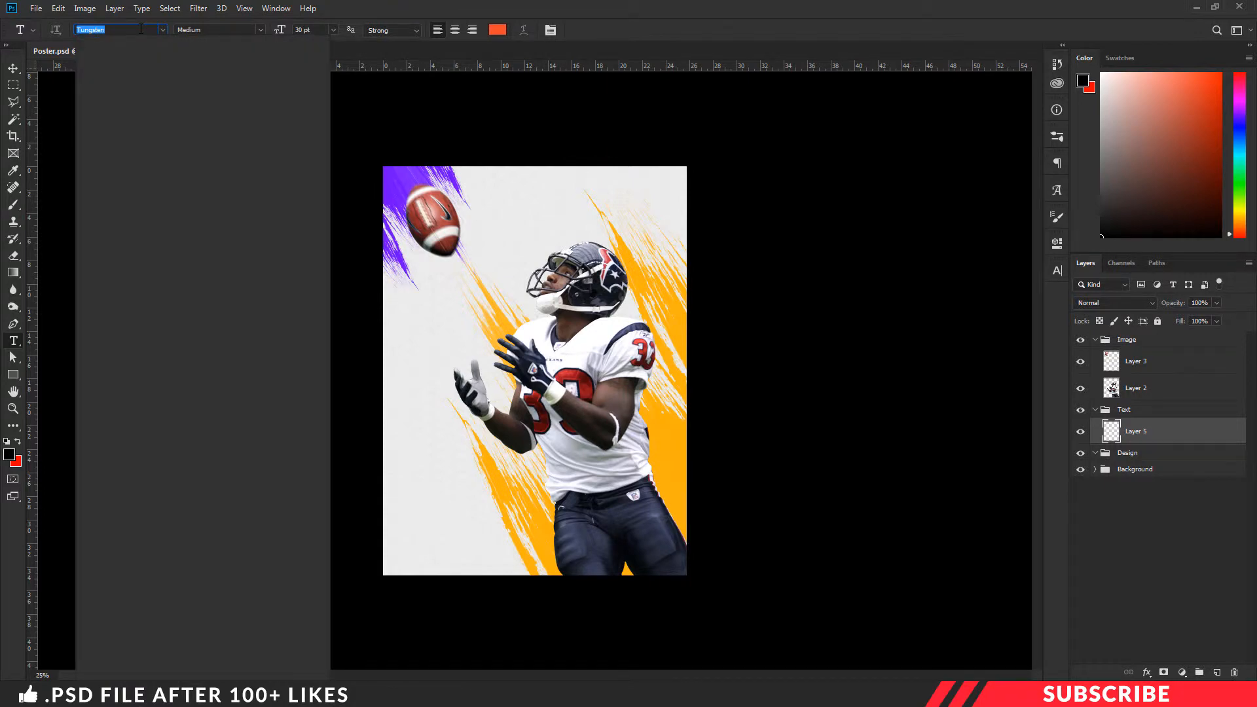
{"action": "type", "text": "lato"}
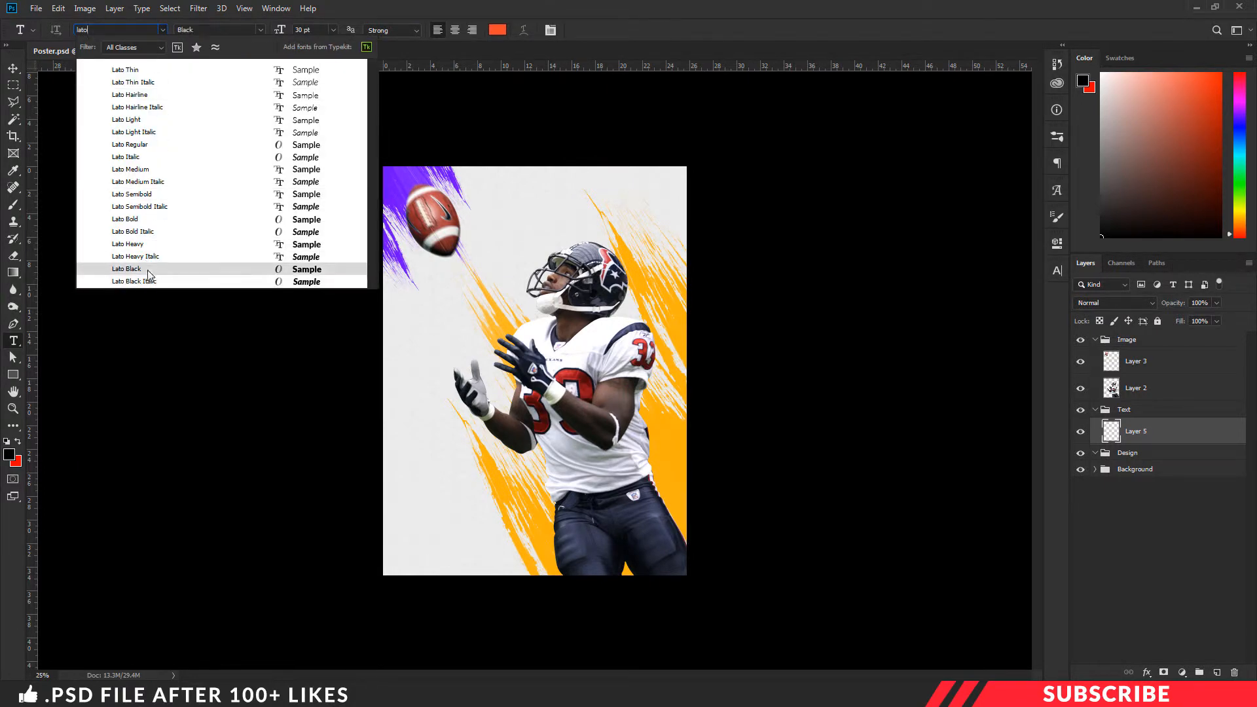
{"action": "left_click", "coordinate": [131, 269]}
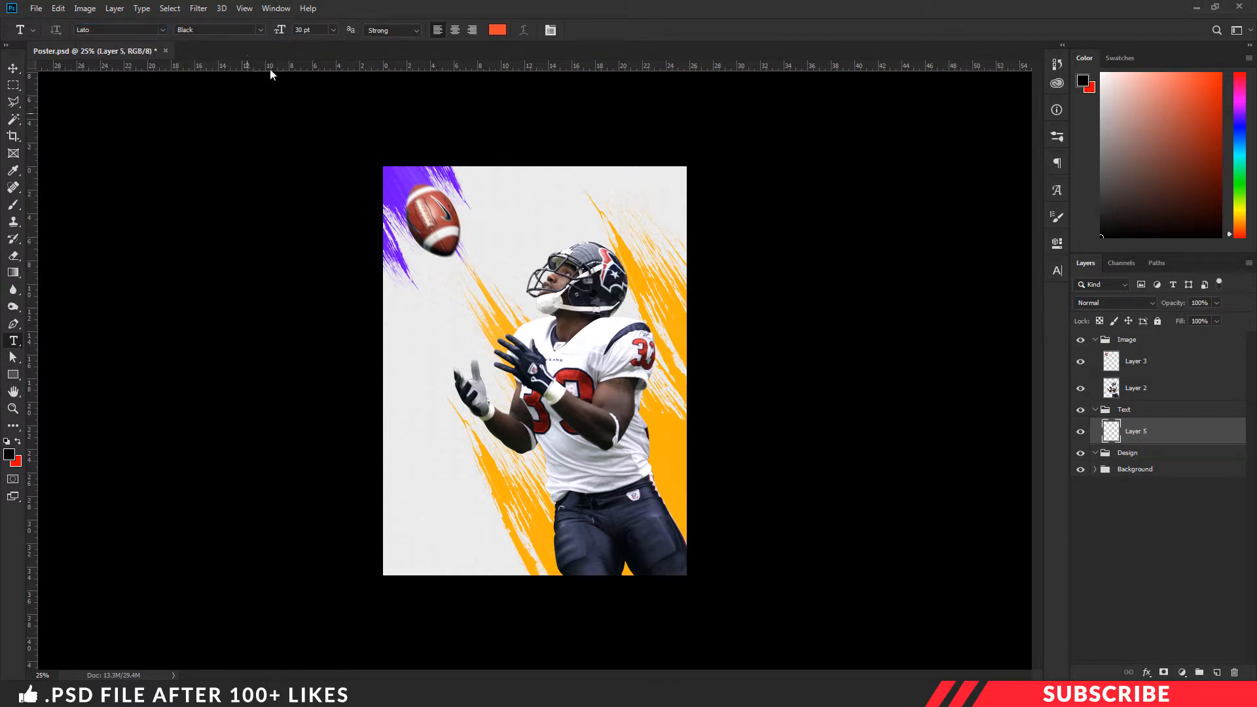
Step: Add the text "just" on the poster's lower part in black at 365 pt, styled with All Caps and Faux Italic
{"action": "left_click", "coordinate": [425, 492]}
{"action": "type", "text": "just"}
{"action": "key", "text": "ctrl+a"}
{"action": "left_click", "coordinate": [9, 455]}
{"action": "left_click", "coordinate": [1147, 450]}
{"action": "left_click", "coordinate": [1056, 270]}
{"action": "left_click", "coordinate": [948, 363]}
{"action": "left_click", "coordinate": [932, 363]}
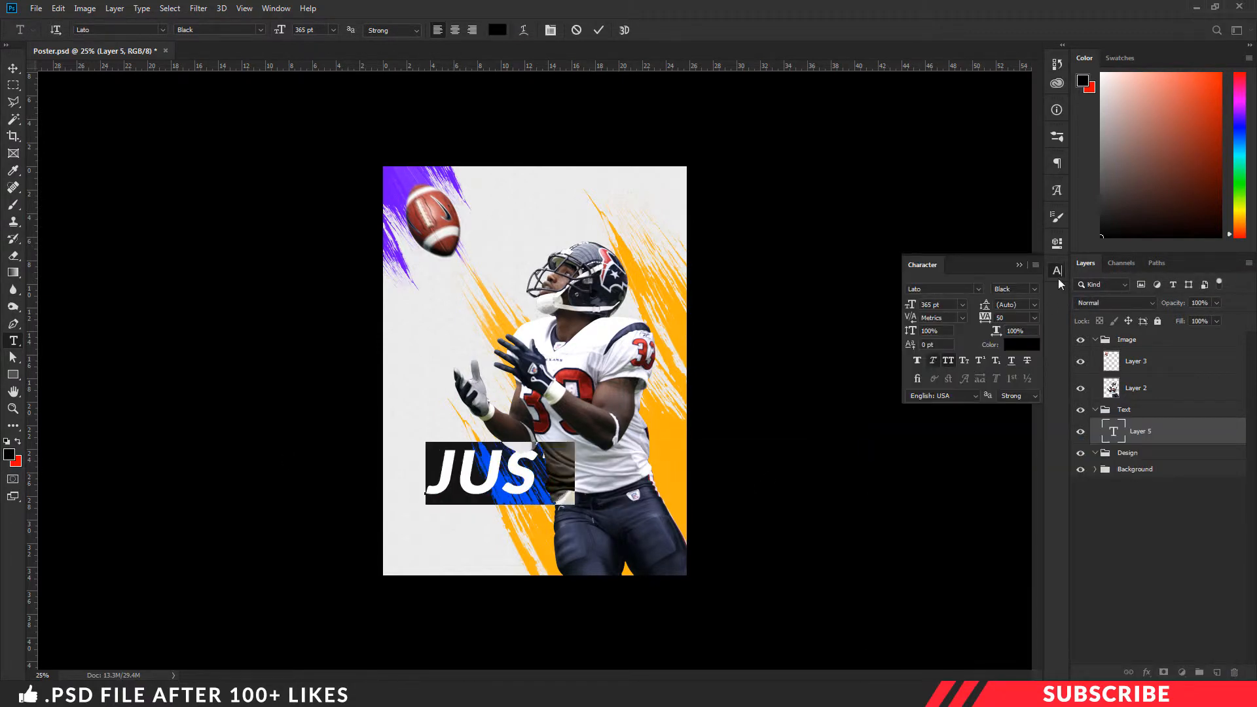
{"action": "left_click", "coordinate": [1057, 271]}
Step: Move the JUST text left so it sits near the poster's left edge beside the player
{"action": "left_click", "coordinate": [13, 68]}
{"action": "mouse_move", "coordinate": [536, 461]}
{"action": "left_mouse_down"}
{"action": "mouse_move", "coordinate": [499, 460]}
{"action": "mouse_move", "coordinate": [513, 463]}
{"action": "left_mouse_up"}
{"action": "left_click_drag", "start_coordinate": [498, 464], "coordinate": [503, 466]}
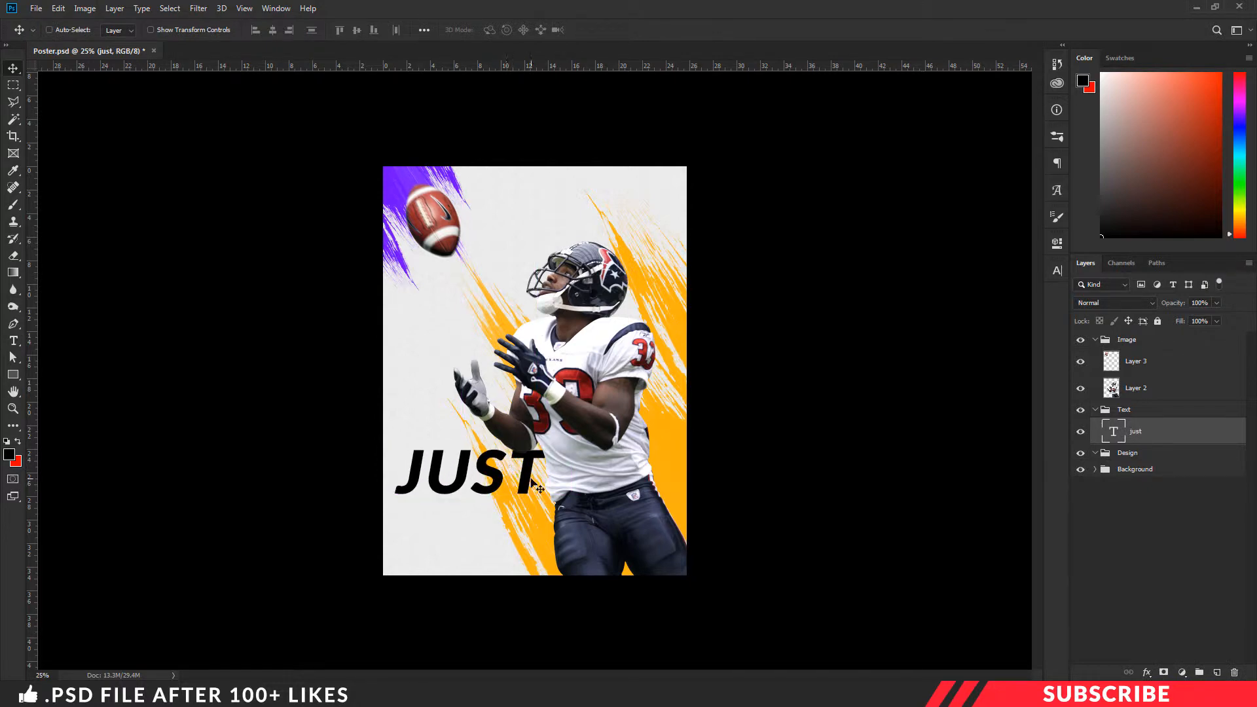
Step: Duplicate the JUST text layer, place the copy directly beneath it, and change its wording to DO IT
{"action": "key", "text": "ctrl+j"}
{"action": "left_click_drag", "start_coordinate": [536, 484], "coordinate": [514, 524]}
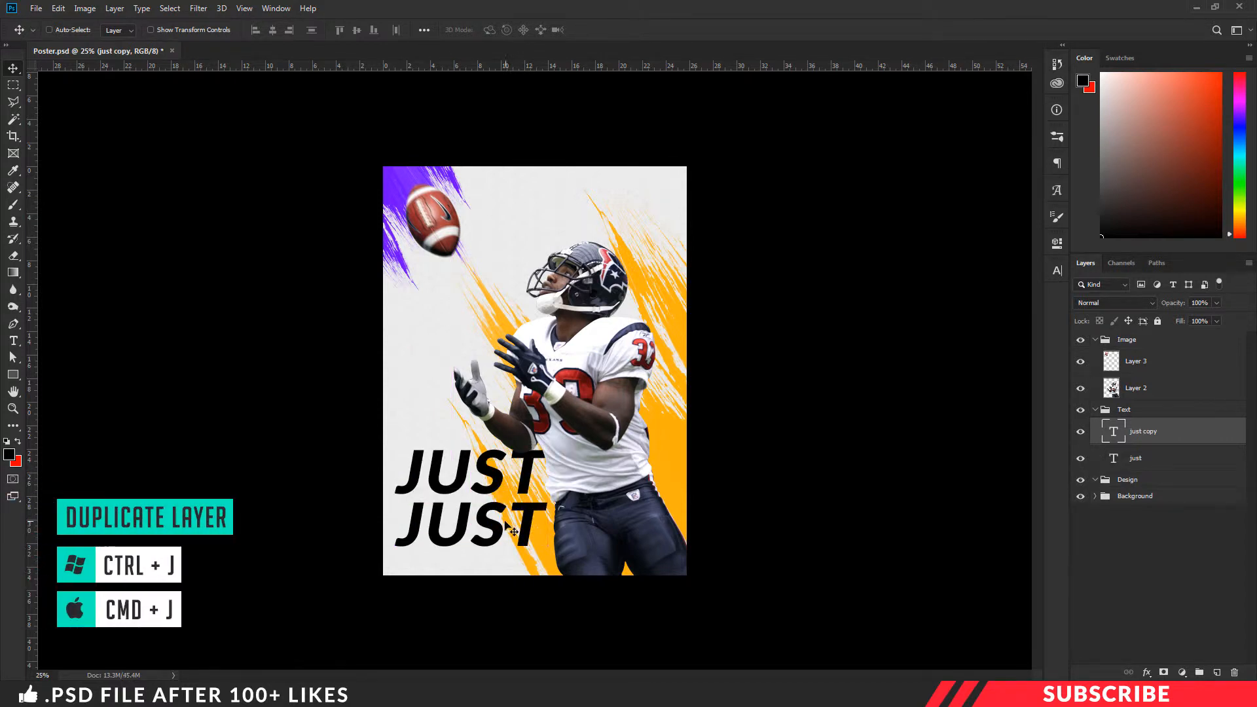
{"action": "double_click", "coordinate": [492, 533]}
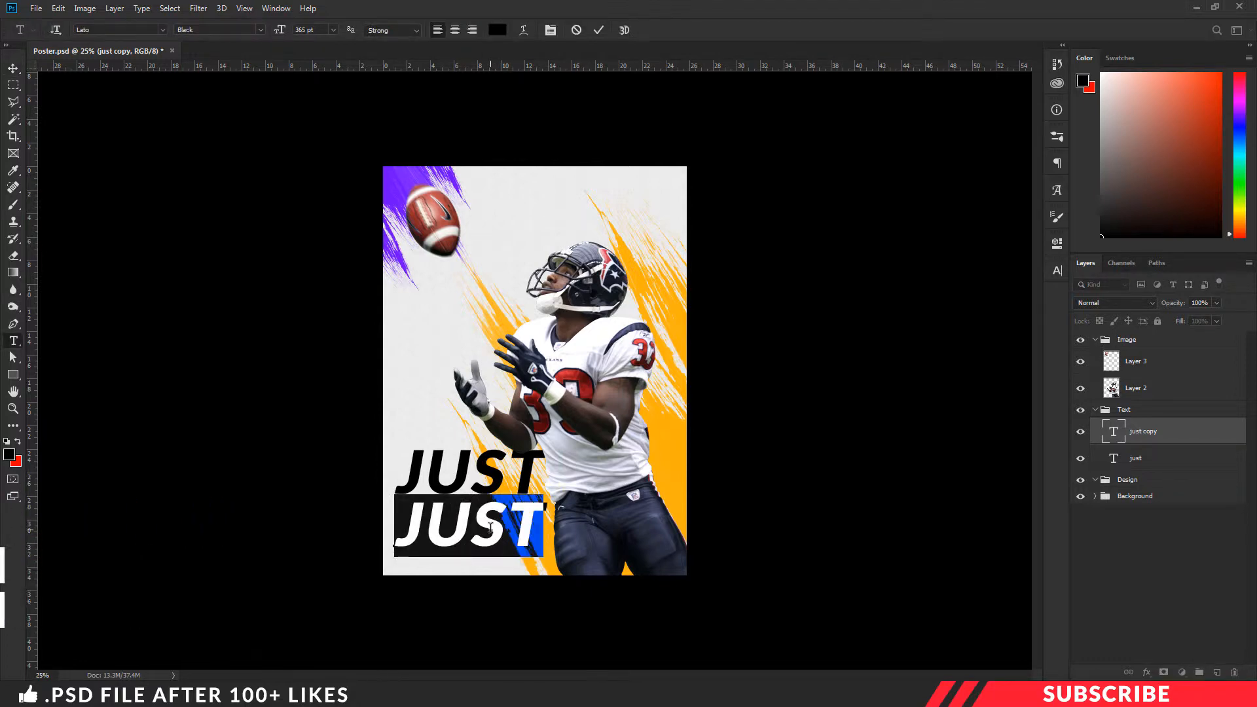
{"action": "type", "text": "DO IT"}
{"action": "key", "text": "ctrl+Return"}
Step: Set the DO IT text size to 197 pt
{"action": "left_click", "coordinate": [493, 530]}
{"action": "key", "text": "ctrl+a"}
{"action": "left_click_drag", "start_coordinate": [315, 30], "coordinate": [280, 30]}
{"action": "type", "text": "1"}
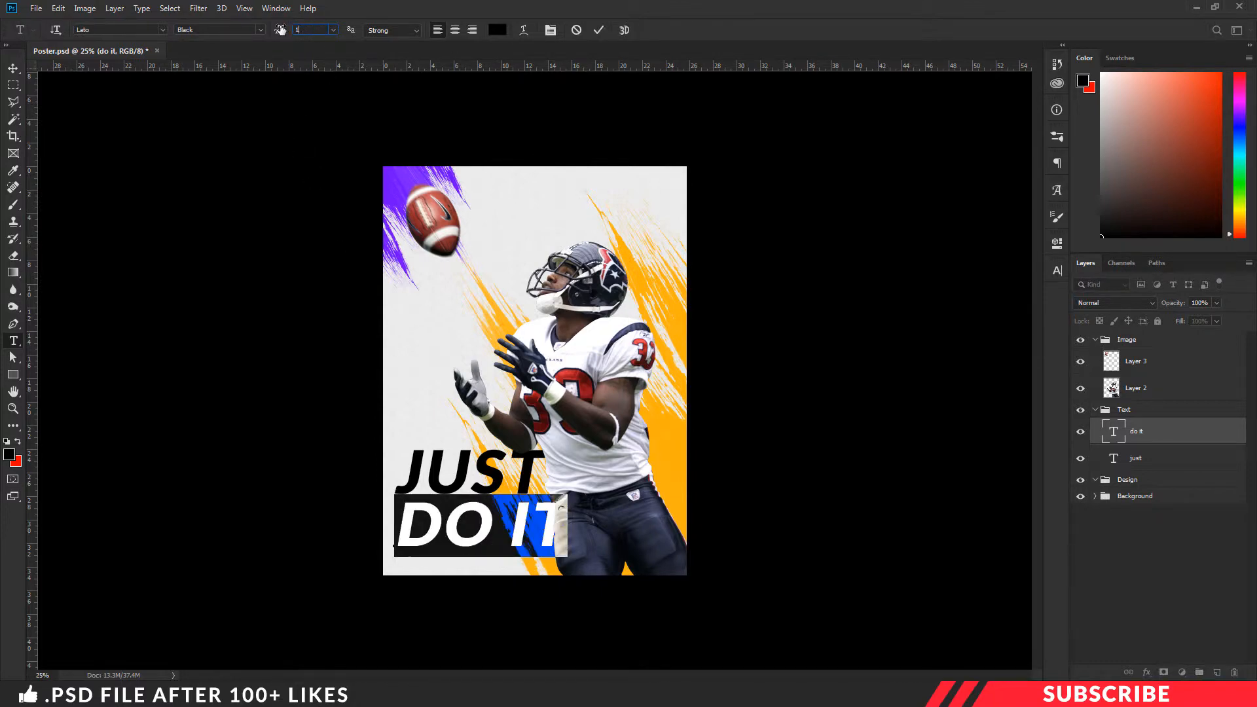
{"action": "type", "text": "97"}
{"action": "key", "text": "Return"}
Step: Move the DO IT text up and right so it sits just under JUST, then nudge it slightly down
{"action": "left_click", "coordinate": [442, 518]}
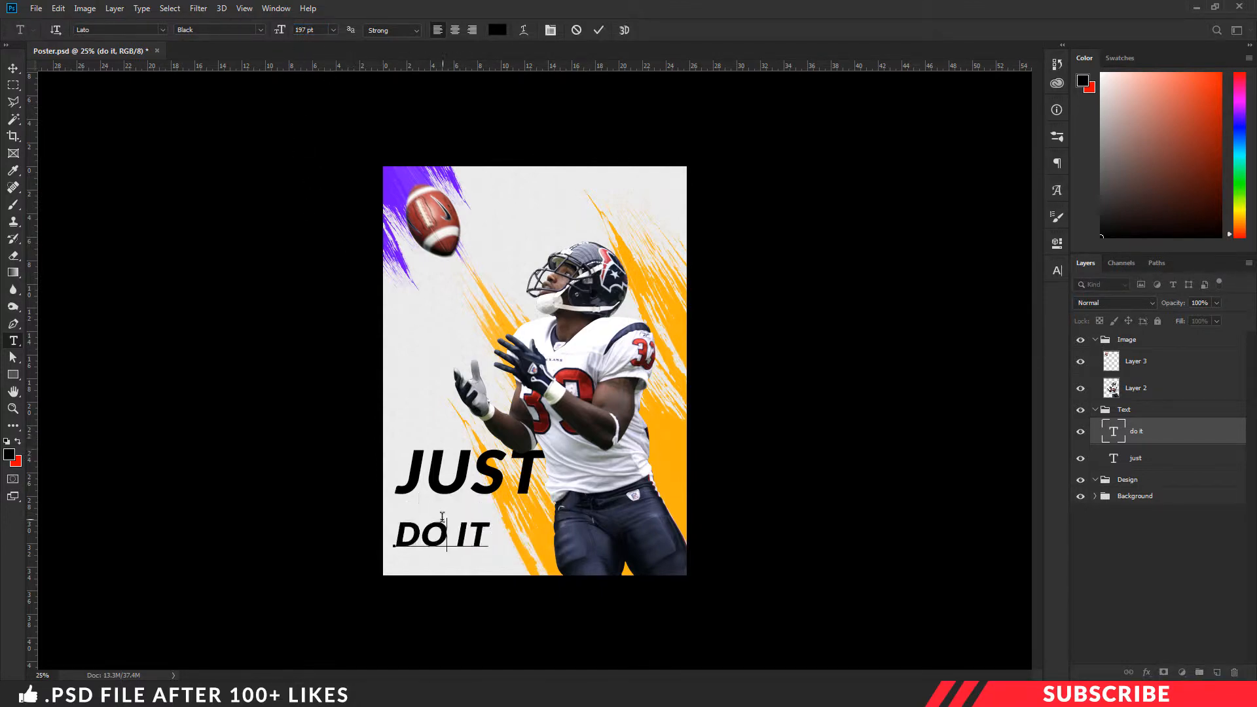
{"action": "key", "text": "ctrl+Return"}
{"action": "key", "text": "v"}
{"action": "left_click_drag", "start_coordinate": [448, 533], "coordinate": [509, 518]}
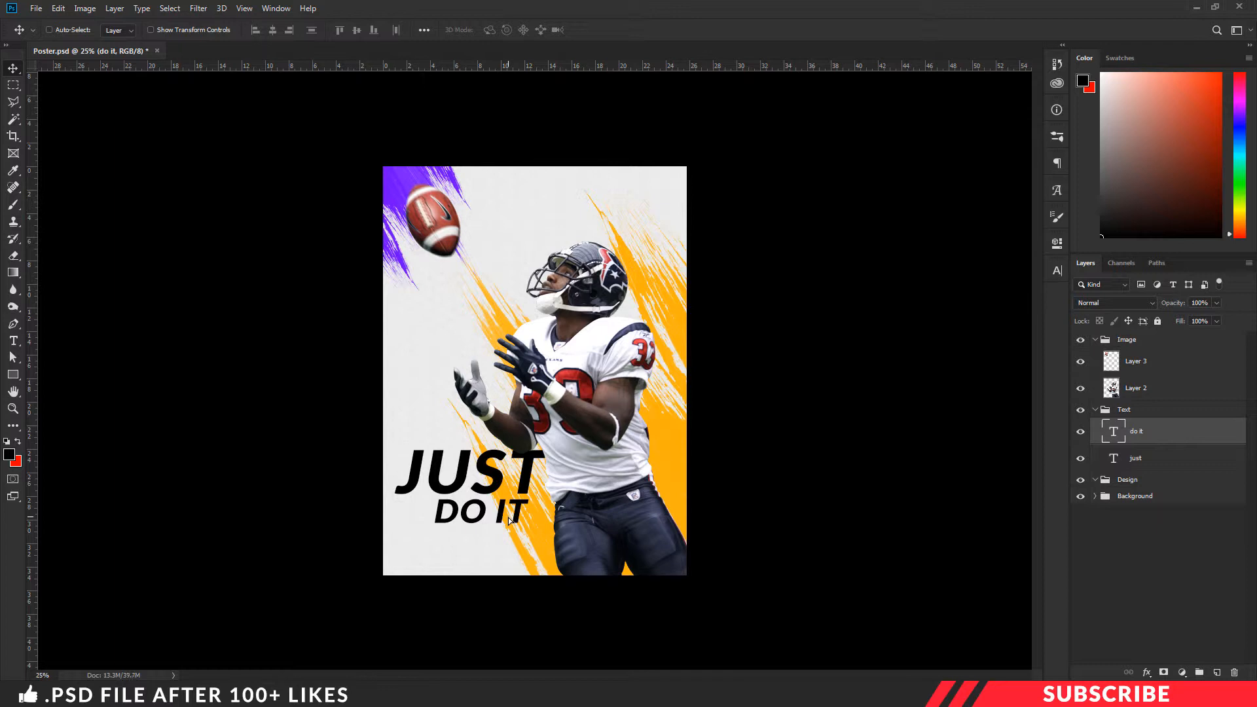
{"action": "key", "text": "shift+Down"}
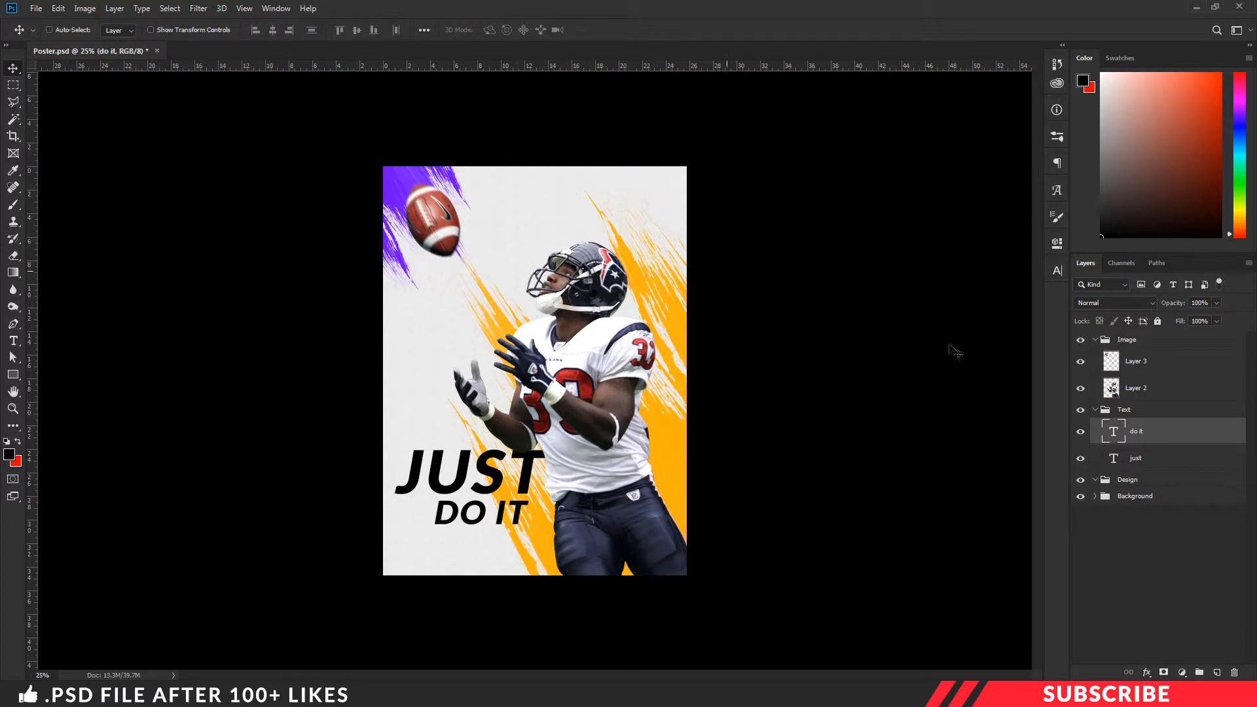
Step: Add a new layer in the Design group and load the Dot Brush file from the PTE40 folder
{"action": "left_click", "coordinate": [1127, 480]}
{"action": "left_click", "coordinate": [1216, 672]}
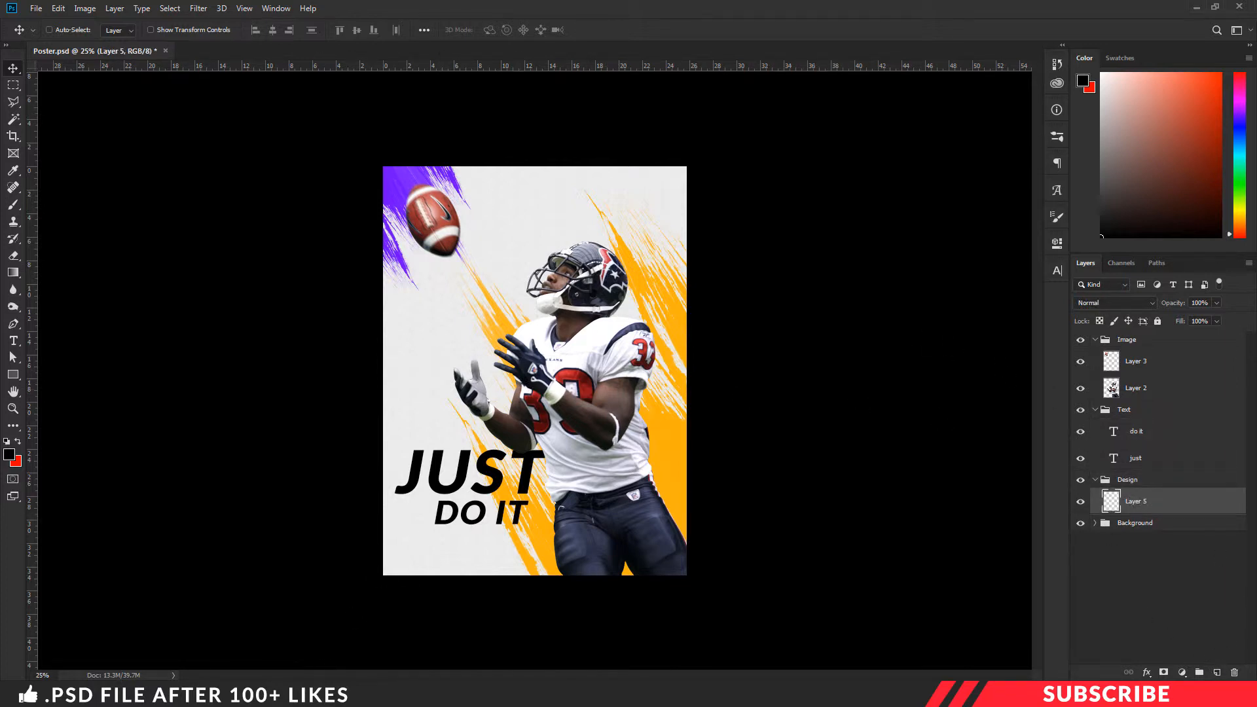
{"action": "left_click", "coordinate": [274, 694]}
{"action": "left_click", "coordinate": [492, 347]}
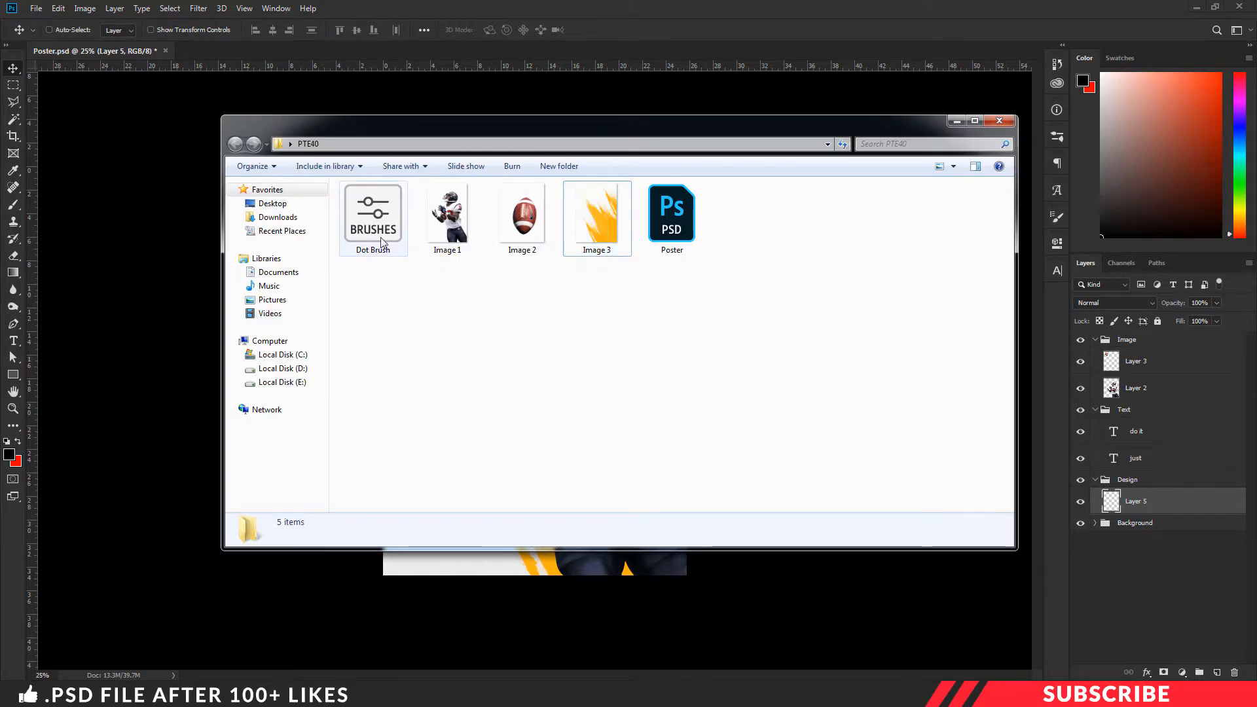
{"action": "left_click", "coordinate": [385, 241]}
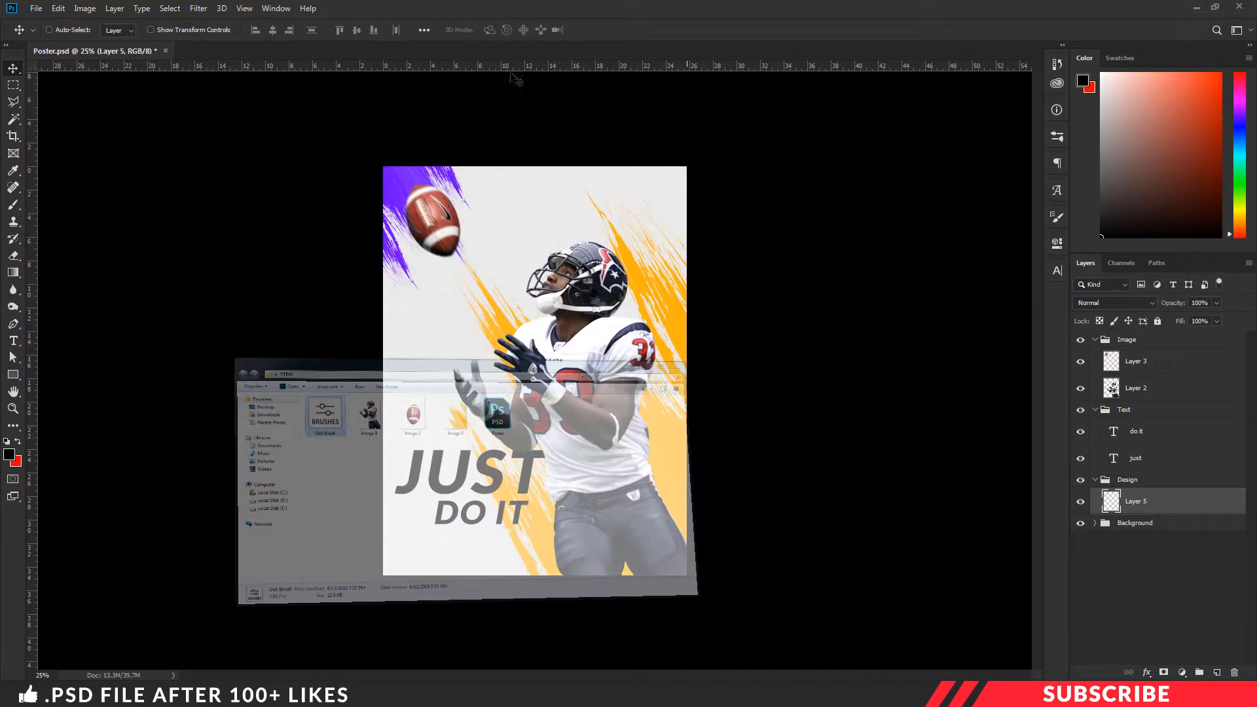
Step: Select the Dot brush from the Dot Brush set at 690 px and keep black as the foreground color
{"action": "key", "text": "b"}
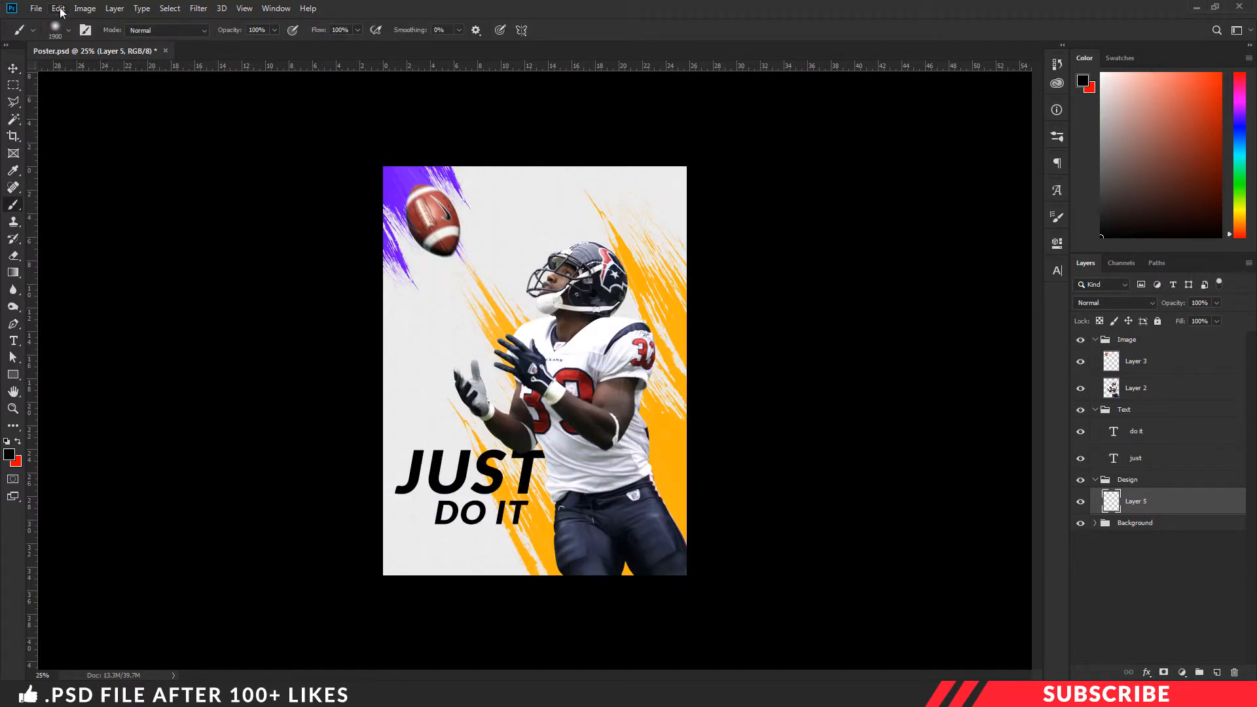
{"action": "left_click", "coordinate": [68, 31]}
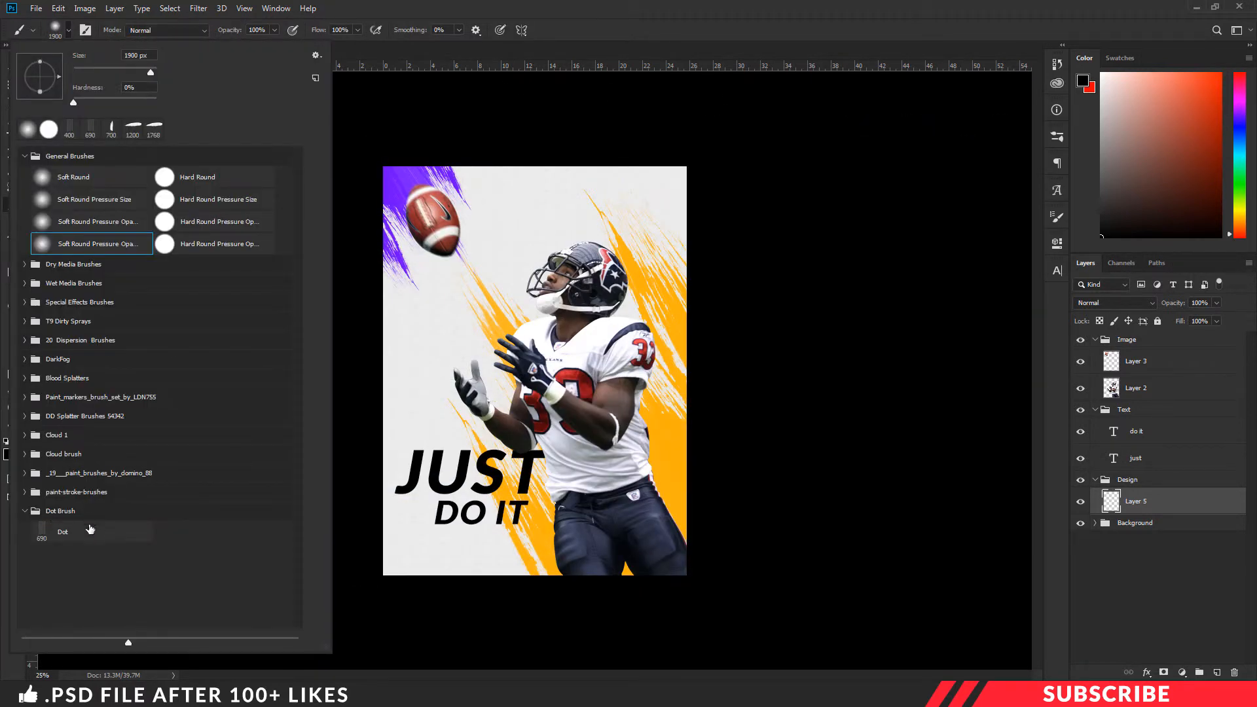
{"action": "left_click", "coordinate": [133, 539]}
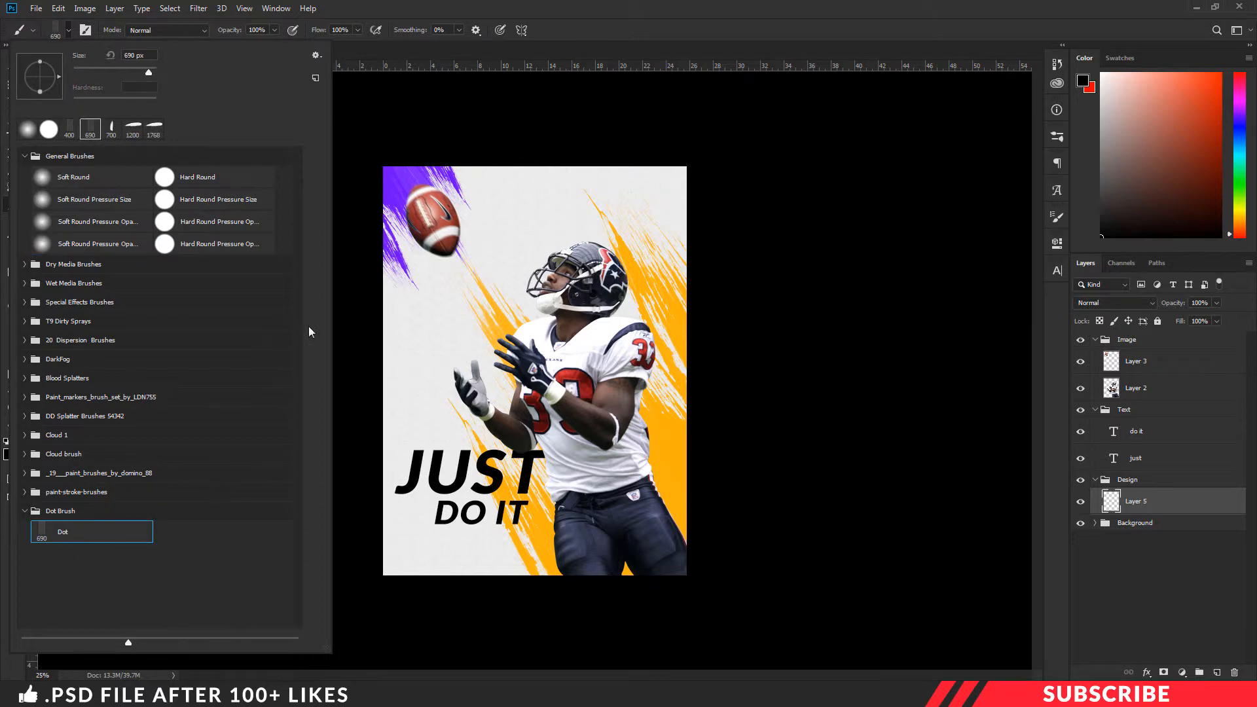
{"action": "left_click", "coordinate": [613, 16]}
{"action": "left_click", "coordinate": [13, 455]}
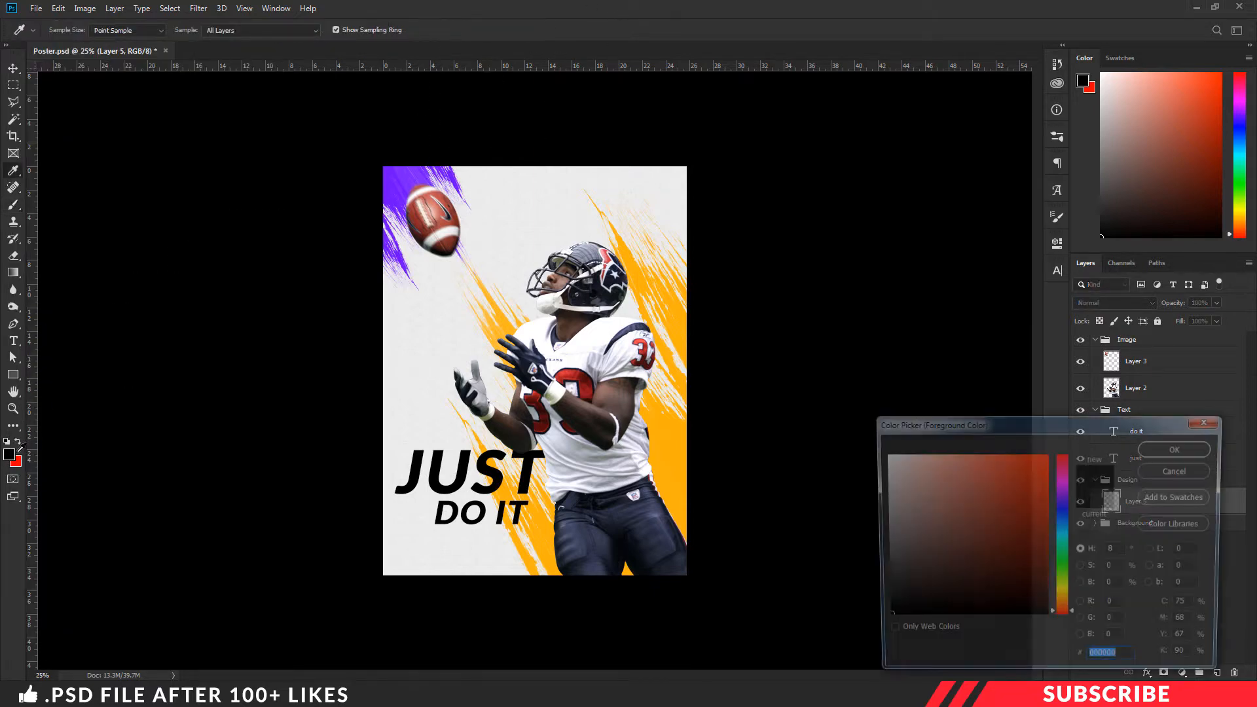
{"action": "left_click", "coordinate": [1178, 447]}
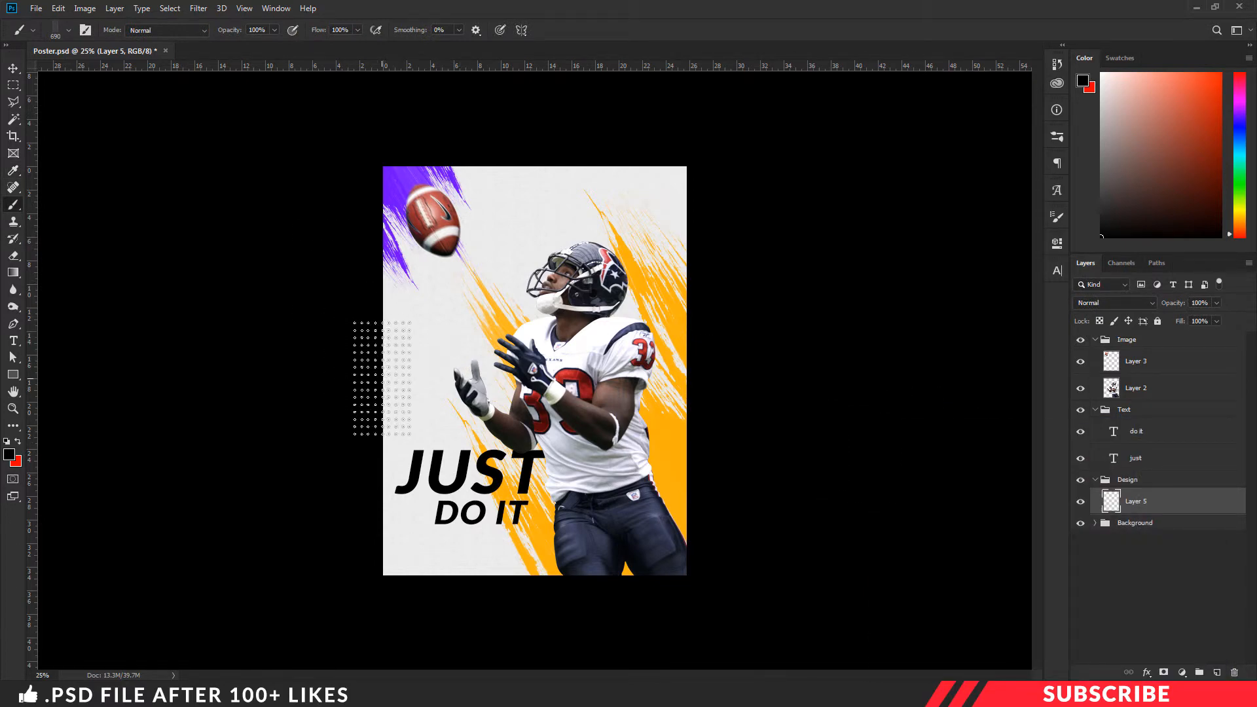
Step: Stamp black dot patterns at the poster's left edge above JUST and, with a smaller brush, at the bottom edge below DO IT
{"action": "left_click", "coordinate": [380, 378]}
{"action": "key", "text": "bracketleft"}
{"action": "left_click", "coordinate": [461, 582]}
{"action": "left_click", "coordinate": [497, 399]}
{"action": "left_click", "coordinate": [13, 68]}
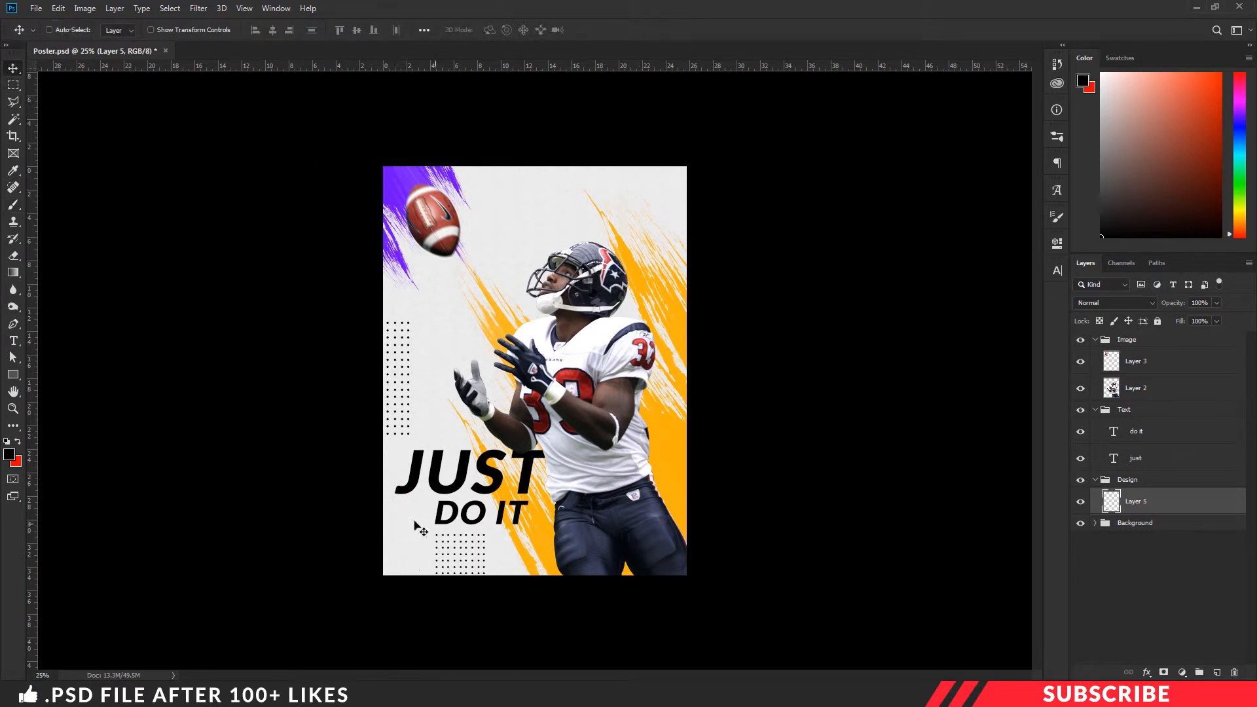
Step: Add a new layer in the Design group and set the foreground color to the orange sampled from the paint stroke
{"action": "left_click", "coordinate": [1216, 672]}
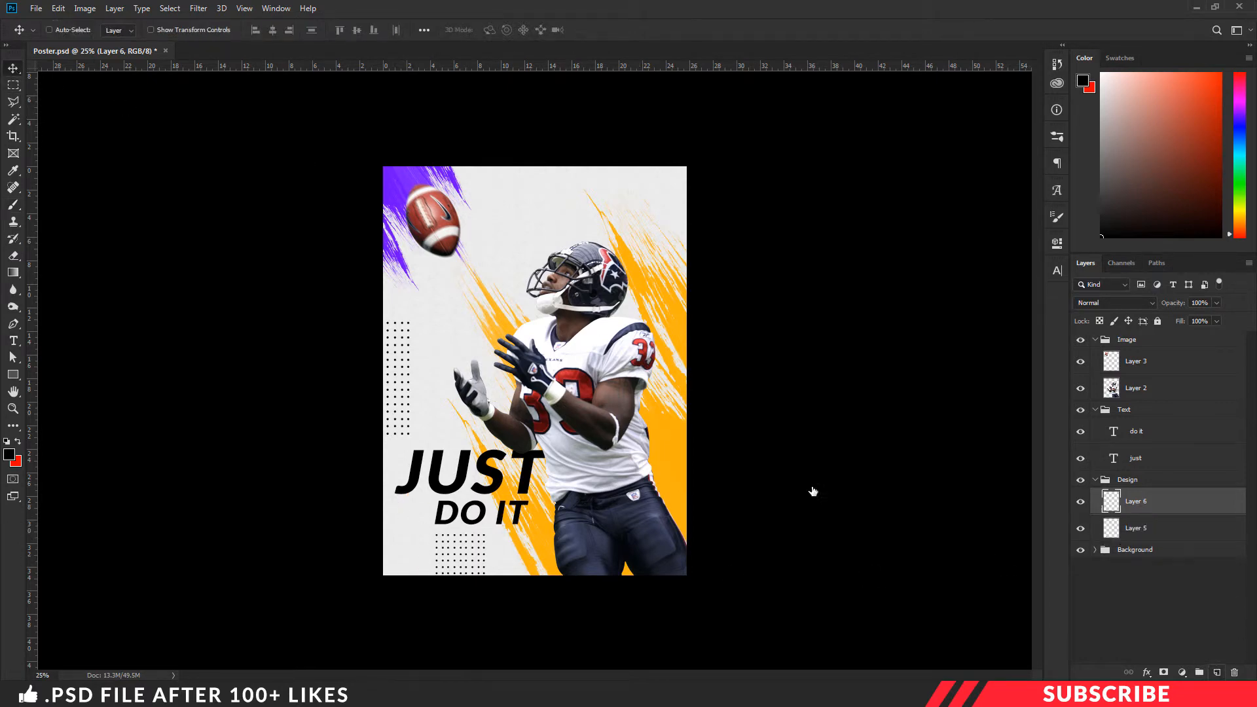
{"action": "left_click", "coordinate": [10, 455]}
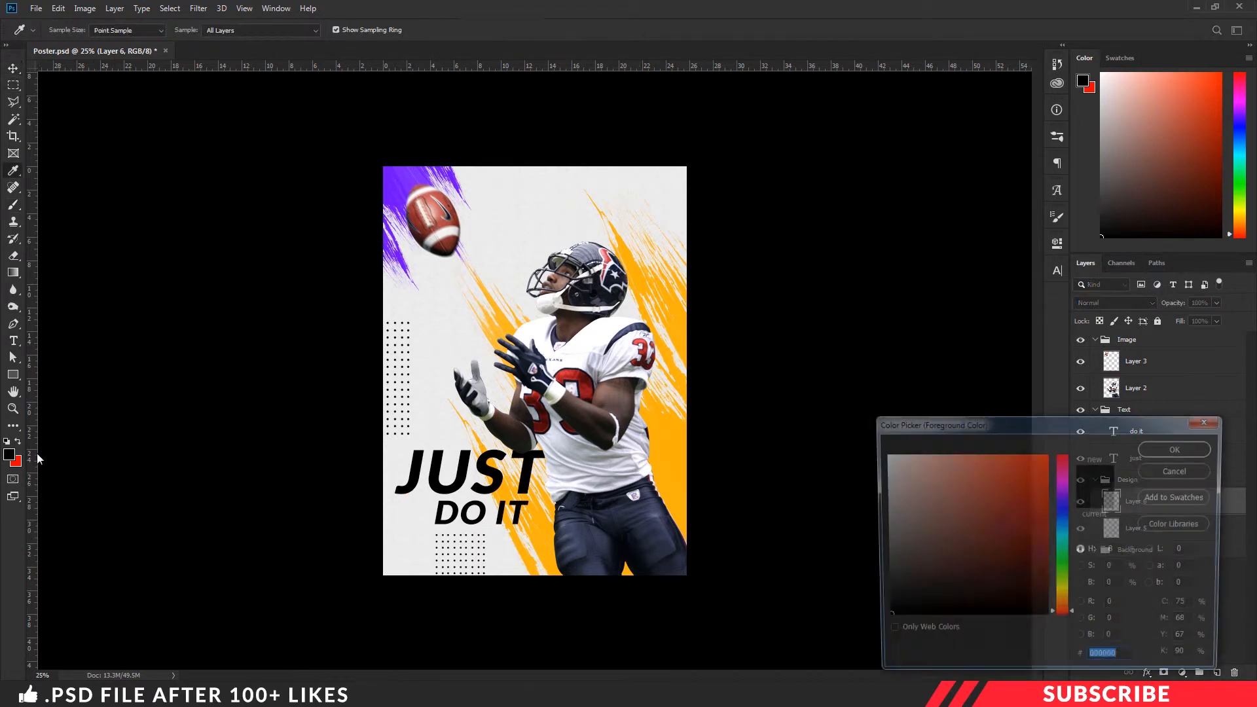
{"action": "left_click", "coordinate": [678, 450]}
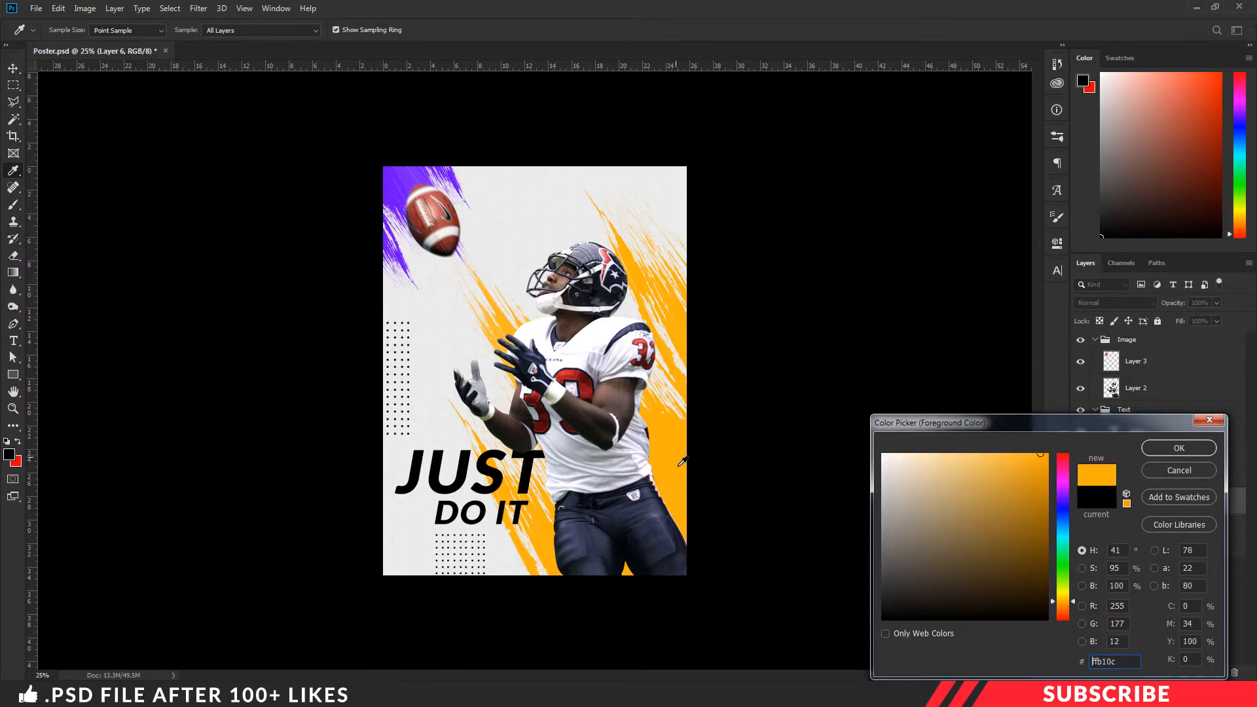
{"action": "left_click", "coordinate": [683, 451]}
{"action": "left_click", "coordinate": [1185, 450]}
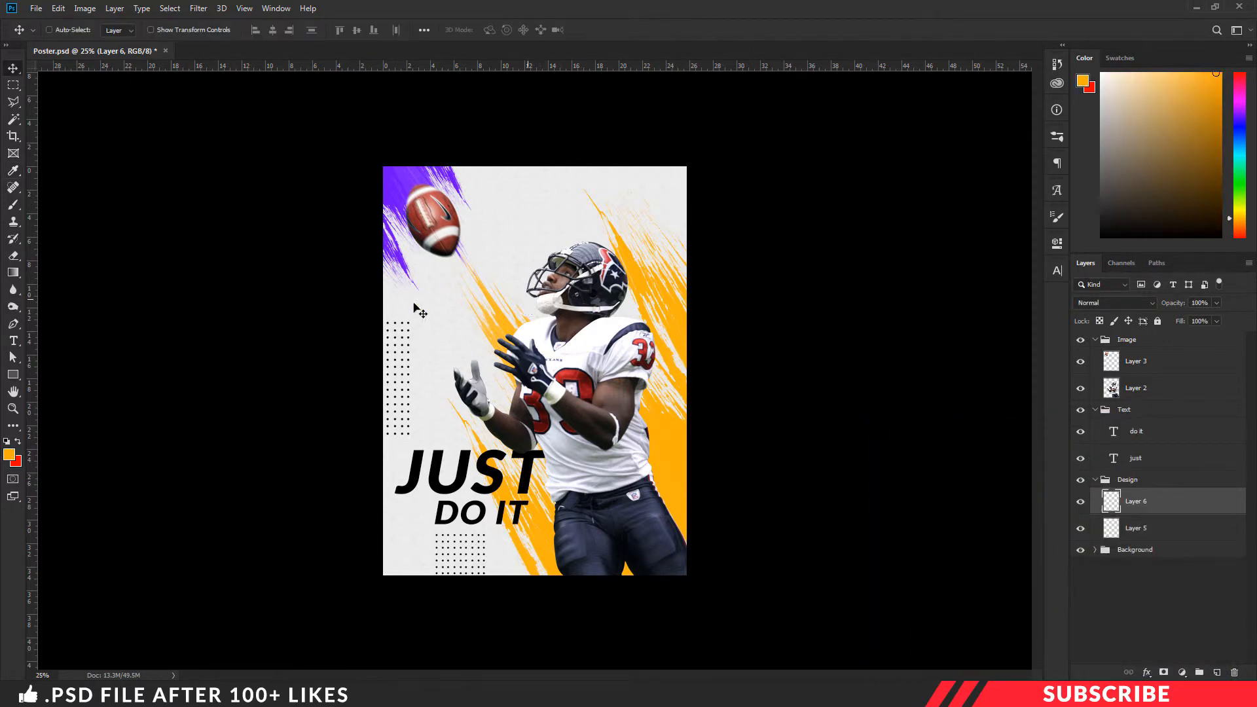
Step: Draw an orange rectangle shape about 112 by 496 px in the poster's bottom-left corner
{"action": "left_click", "coordinate": [13, 375]}
{"action": "right_click", "coordinate": [13, 375]}
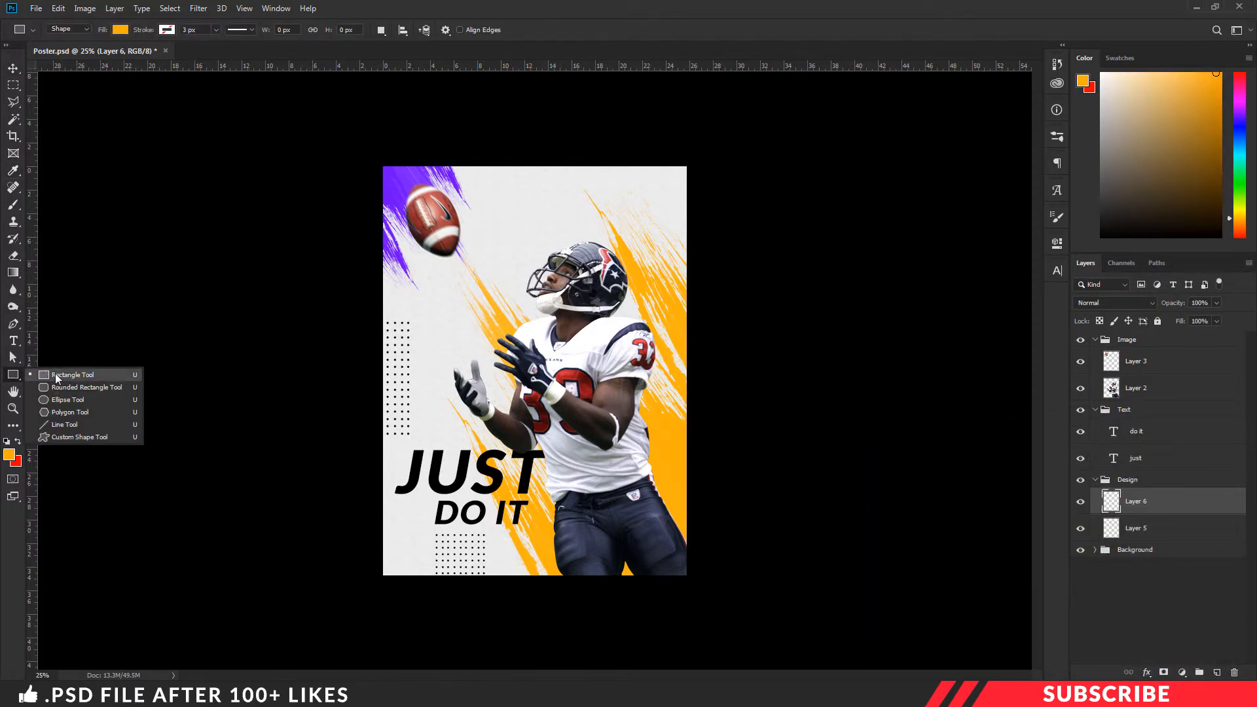
{"action": "left_click", "coordinate": [56, 378]}
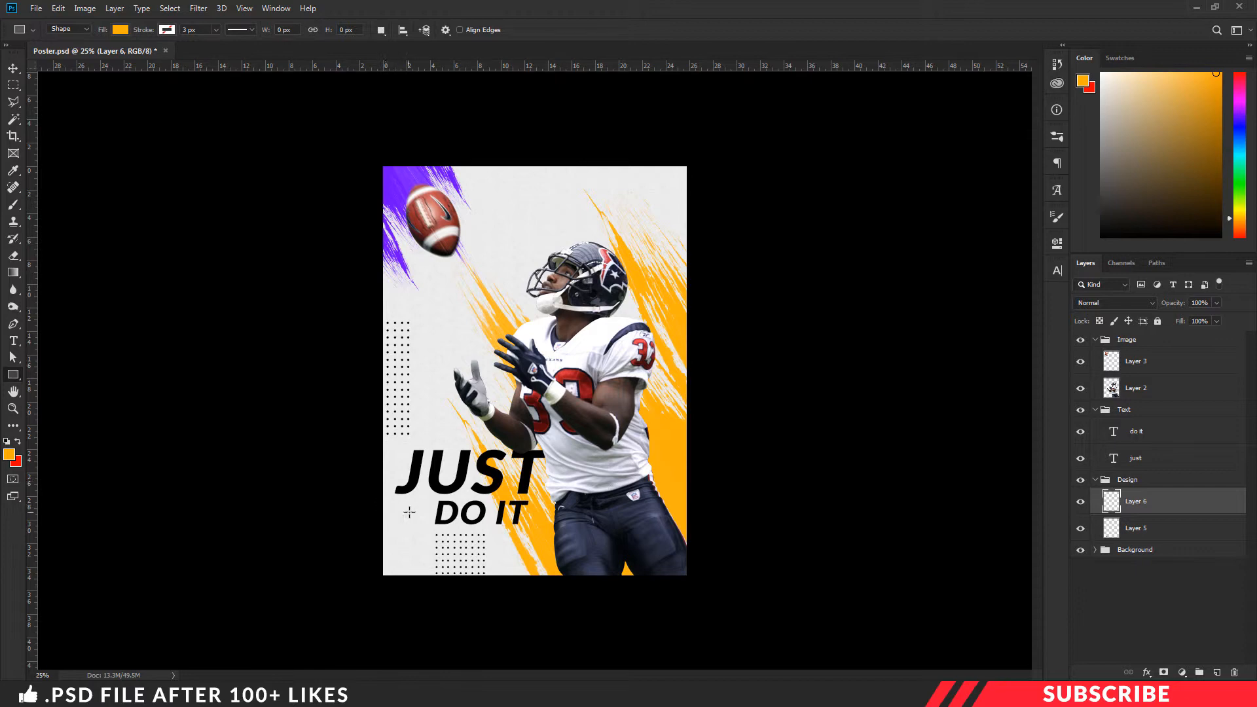
{"action": "left_click_drag", "start_coordinate": [381, 506], "coordinate": [398, 587]}
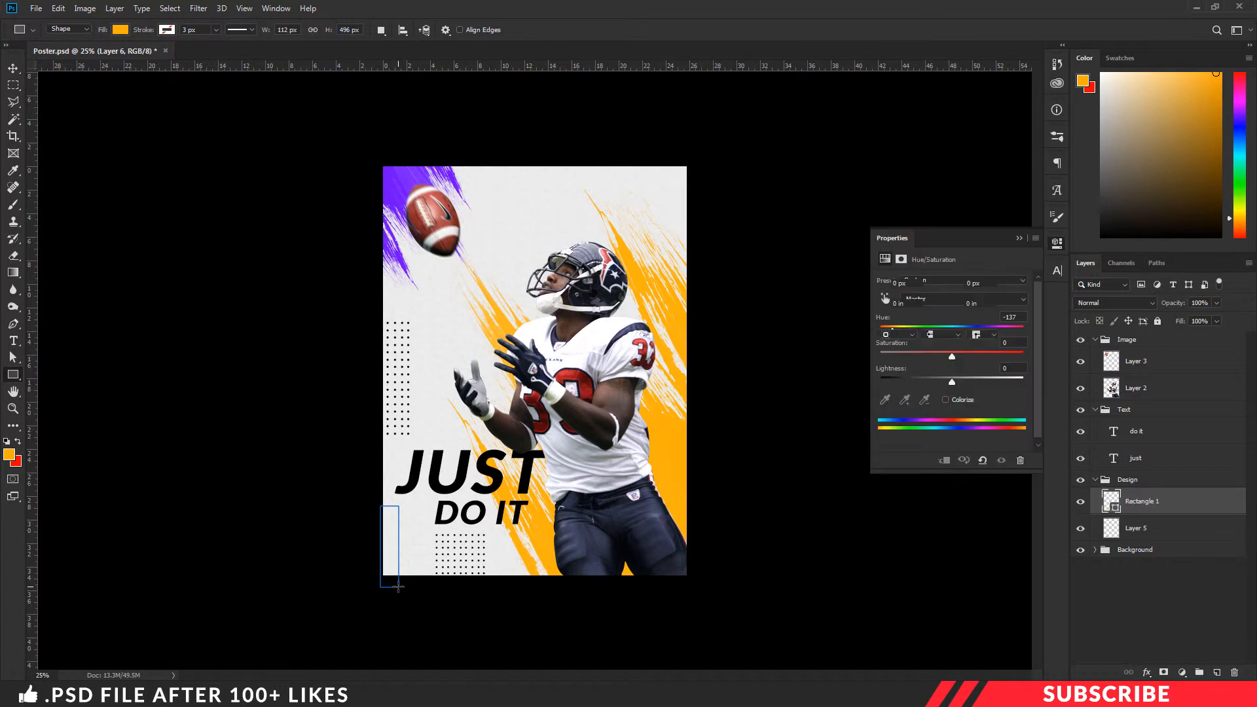
{"action": "key", "text": "Return"}
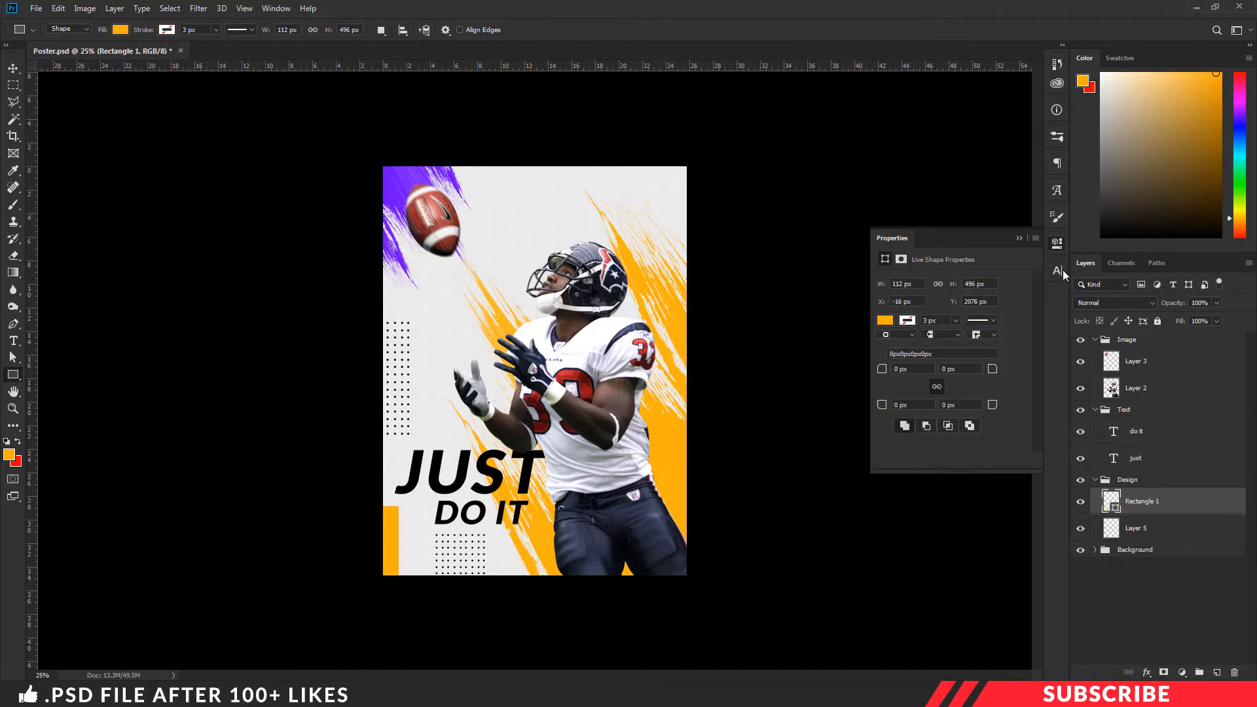
{"action": "left_click", "coordinate": [1057, 245]}
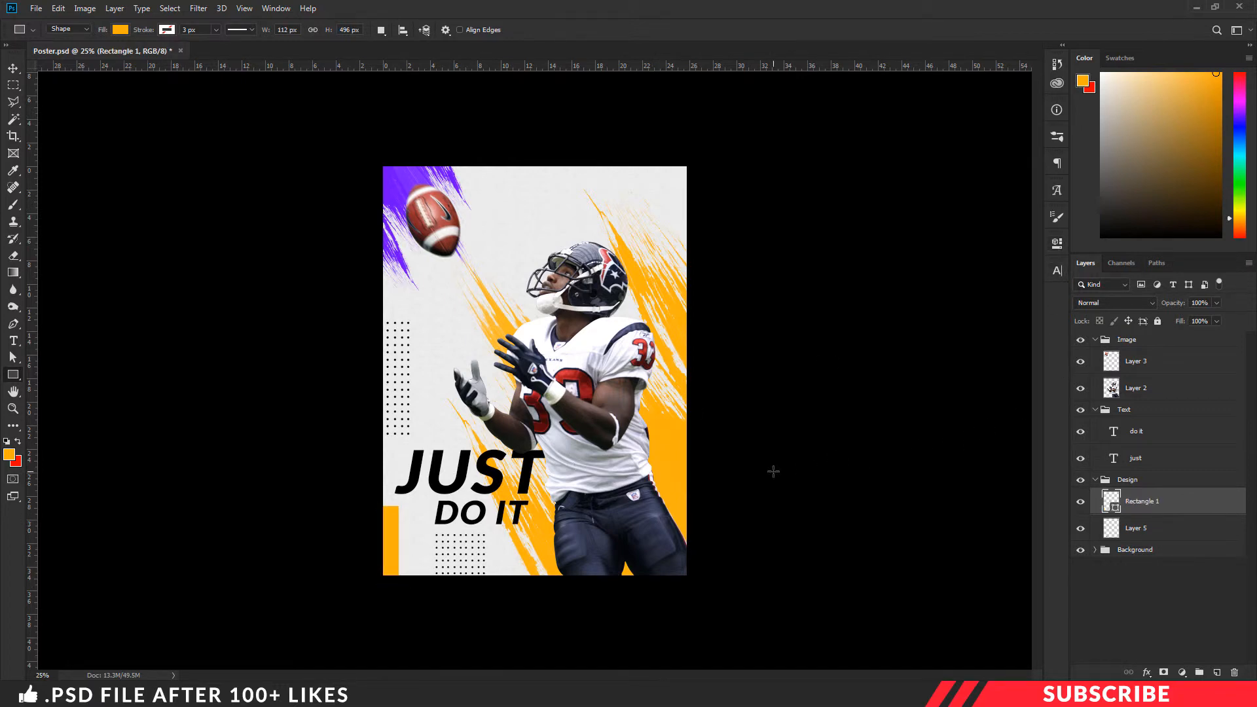
Step: Place a copy of the orange rectangle beside it, offset right and down, filled with purple 6f10ff sampled from the paint stroke
{"action": "key", "text": "ctrl+j"}
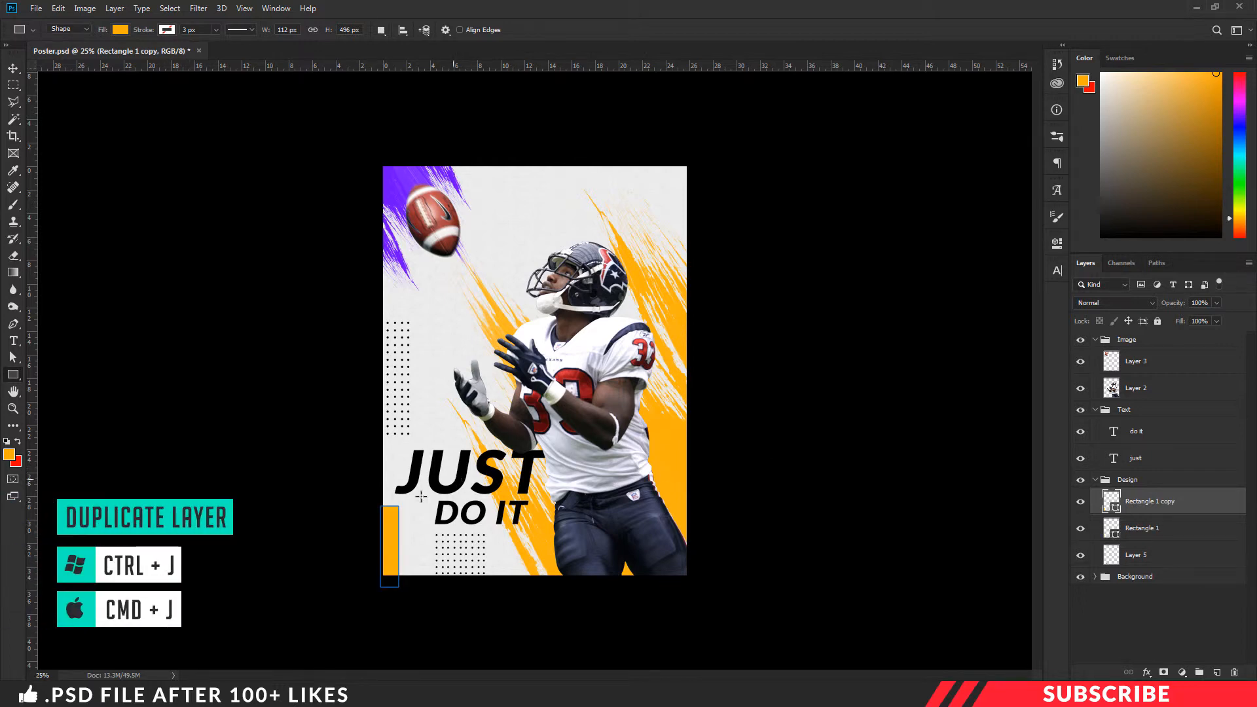
{"action": "key", "text": "v"}
{"action": "left_click_drag", "start_coordinate": [395, 536], "coordinate": [415, 559]}
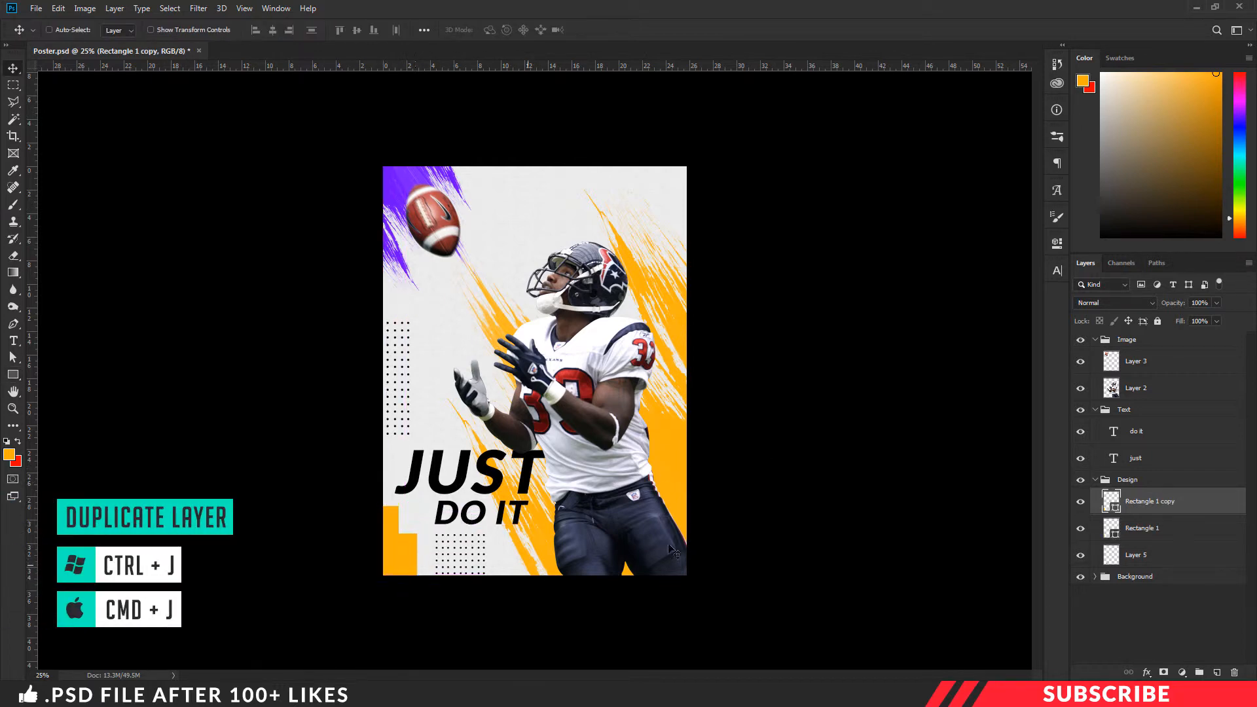
{"action": "double_click", "coordinate": [1114, 512]}
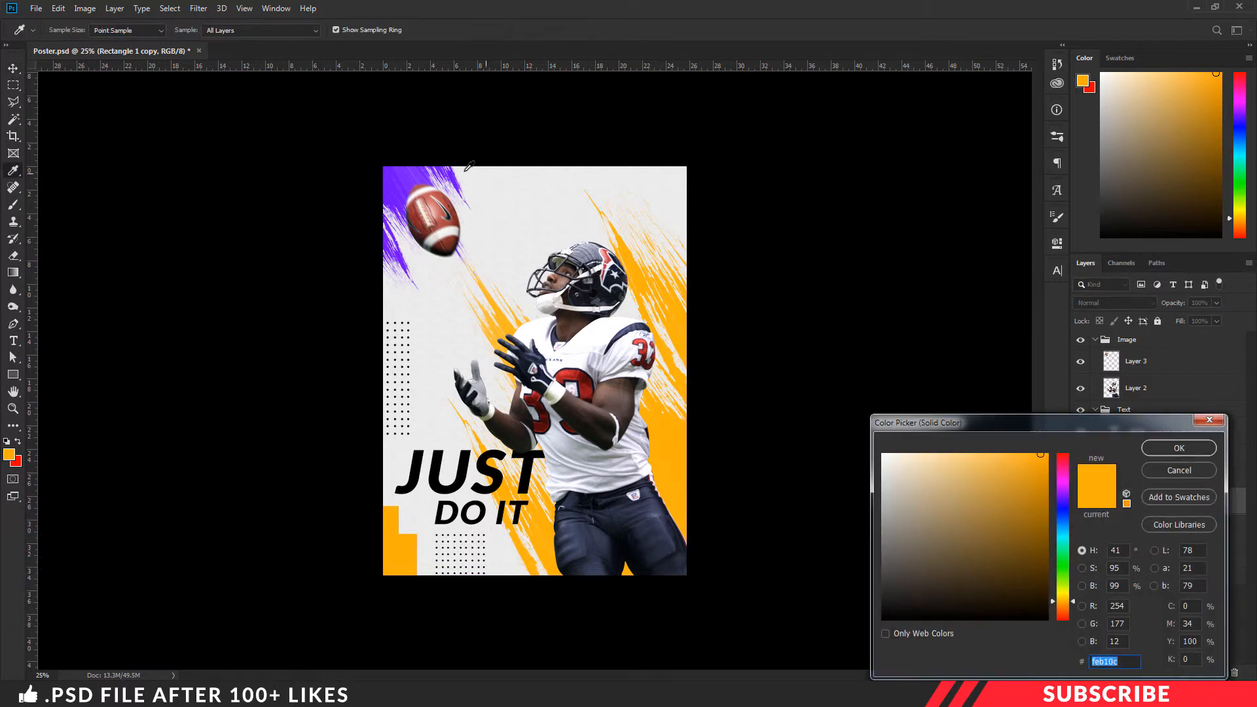
{"action": "left_click", "coordinate": [400, 172]}
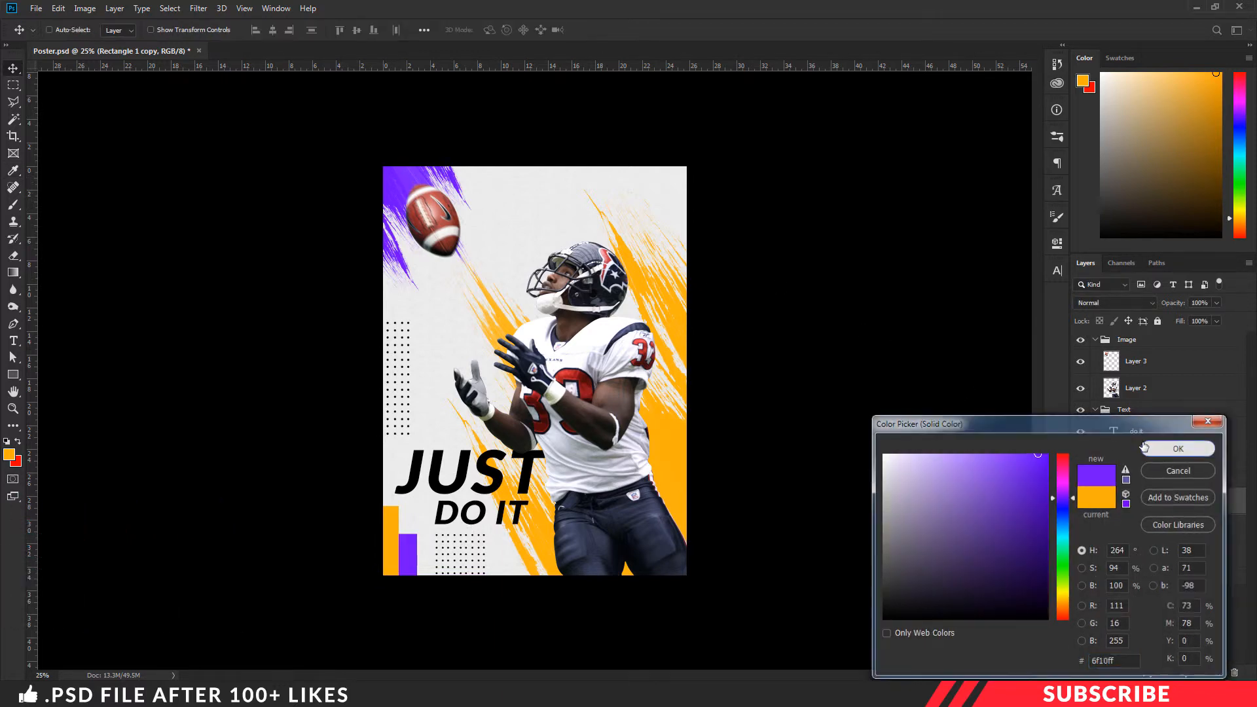
{"action": "left_click", "coordinate": [1165, 451]}
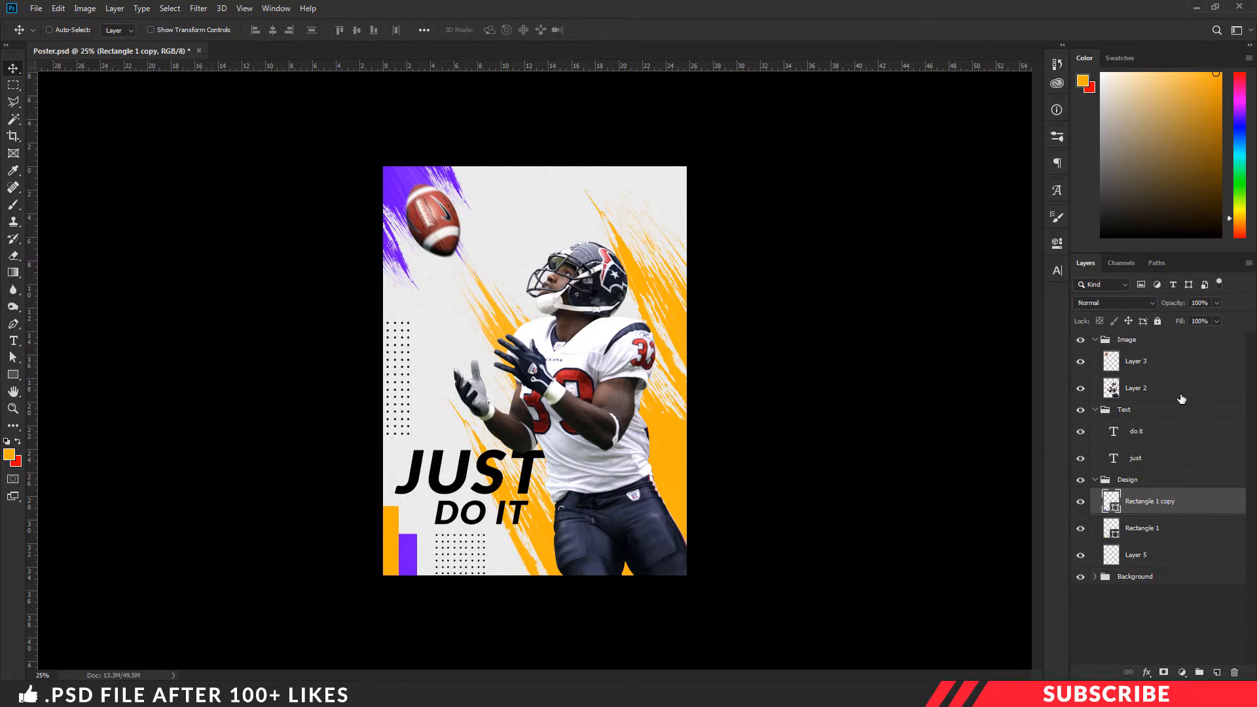
Step: Collapse the Design and Text groups and add a new layer with Screen blend mode at the top of the Image group
{"action": "left_click", "coordinate": [1097, 480]}
{"action": "left_click", "coordinate": [1095, 409]}
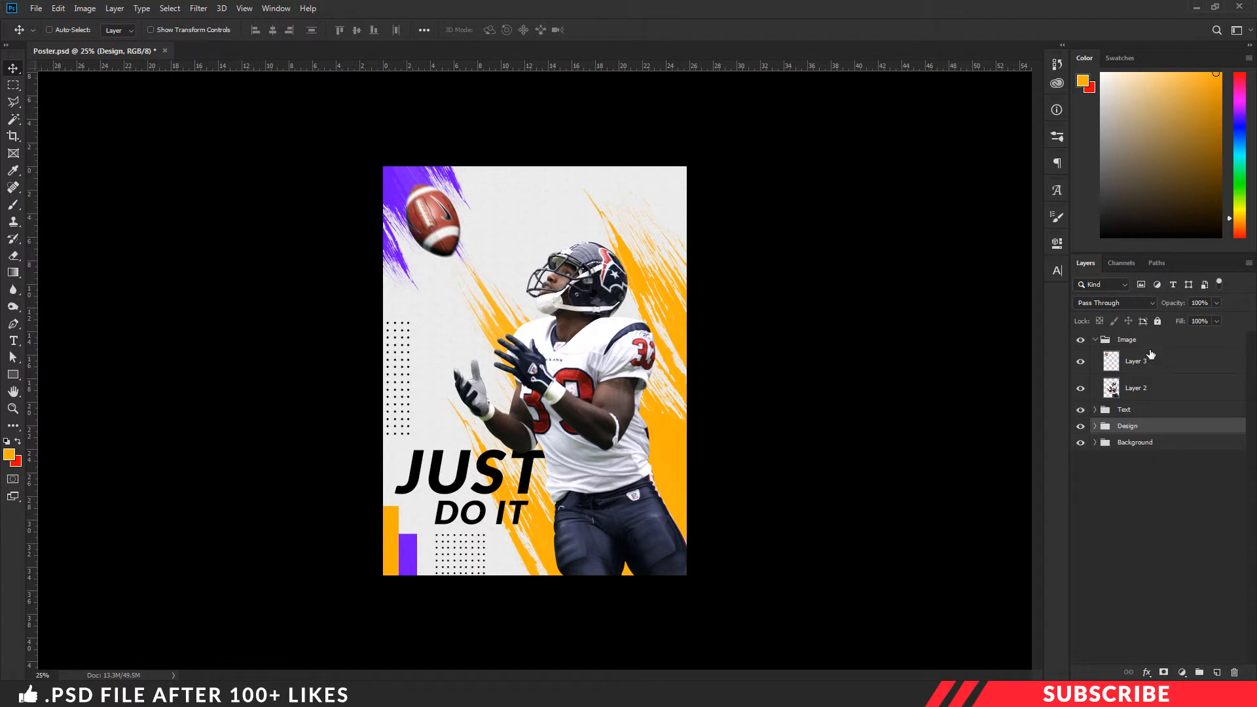
{"action": "left_click", "coordinate": [1153, 344]}
{"action": "left_click", "coordinate": [1230, 672]}
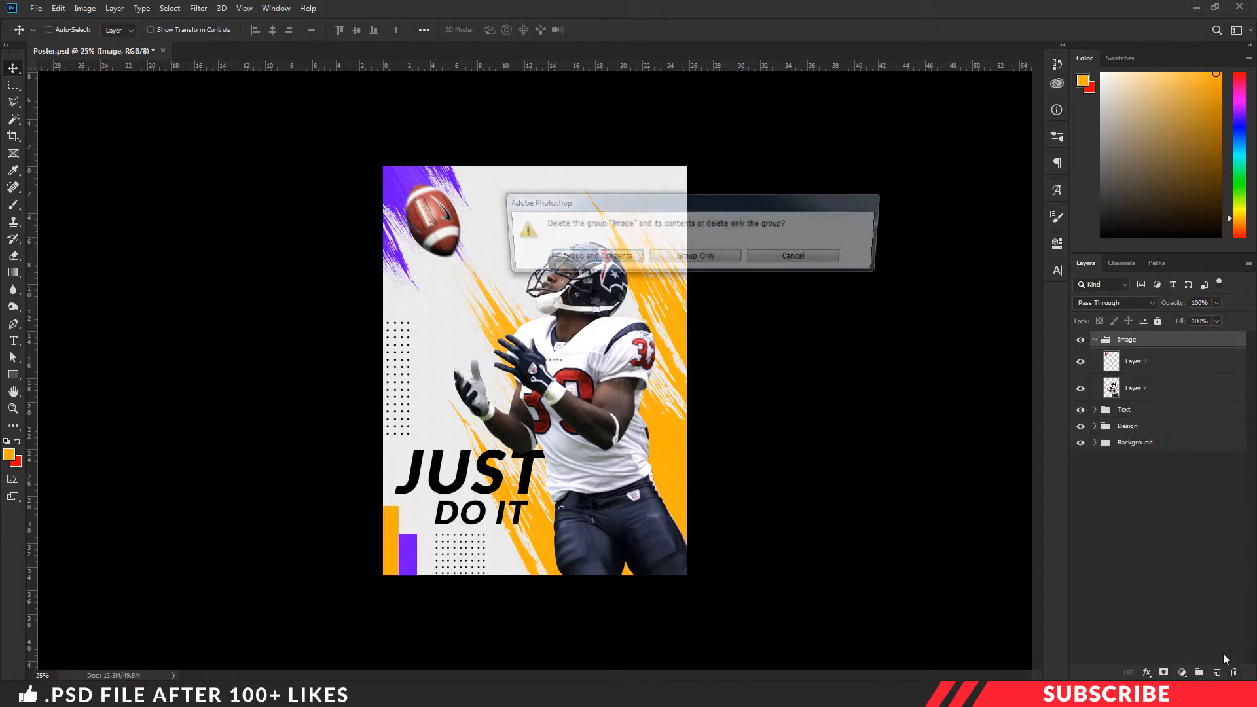
{"action": "left_click", "coordinate": [799, 257]}
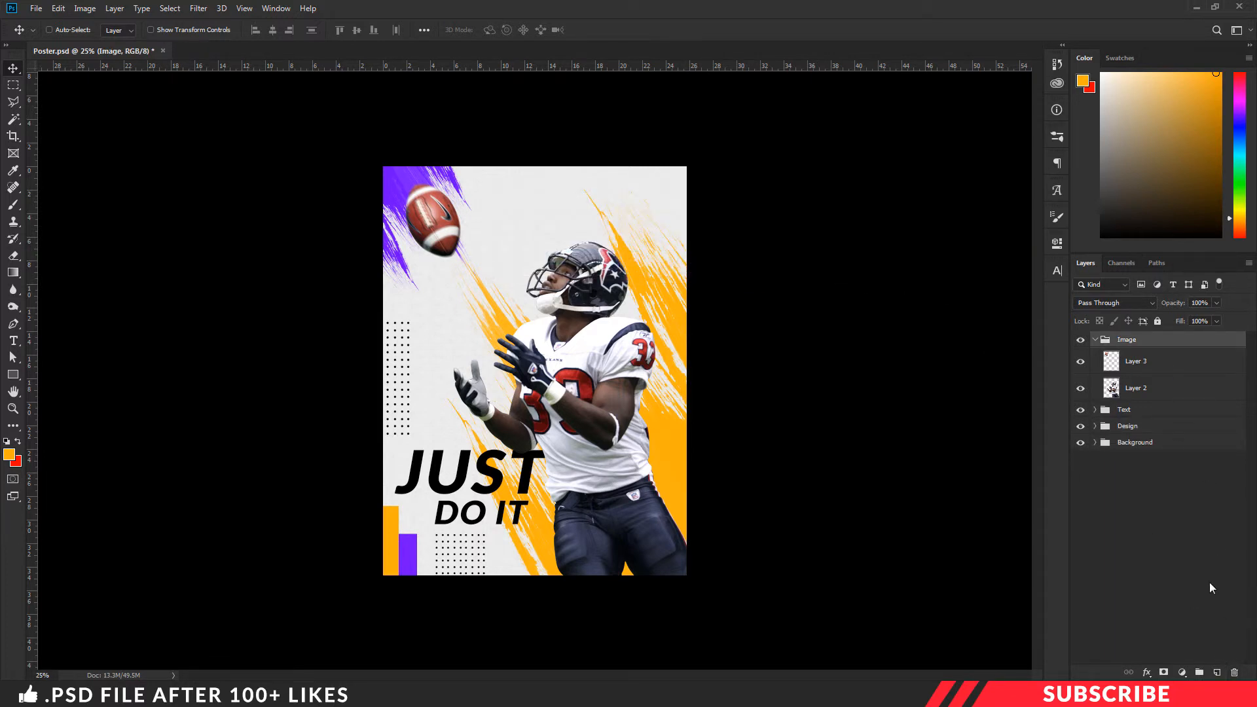
{"action": "left_click", "coordinate": [1216, 671]}
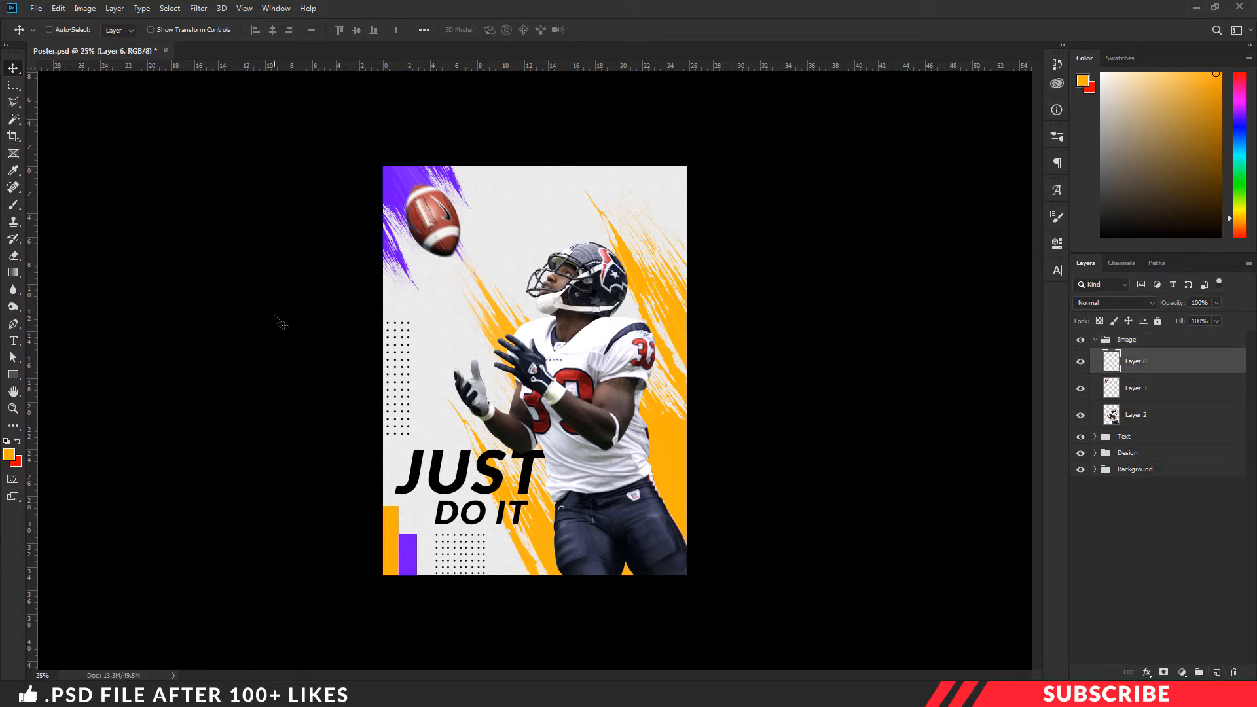
{"action": "left_click", "coordinate": [1086, 304]}
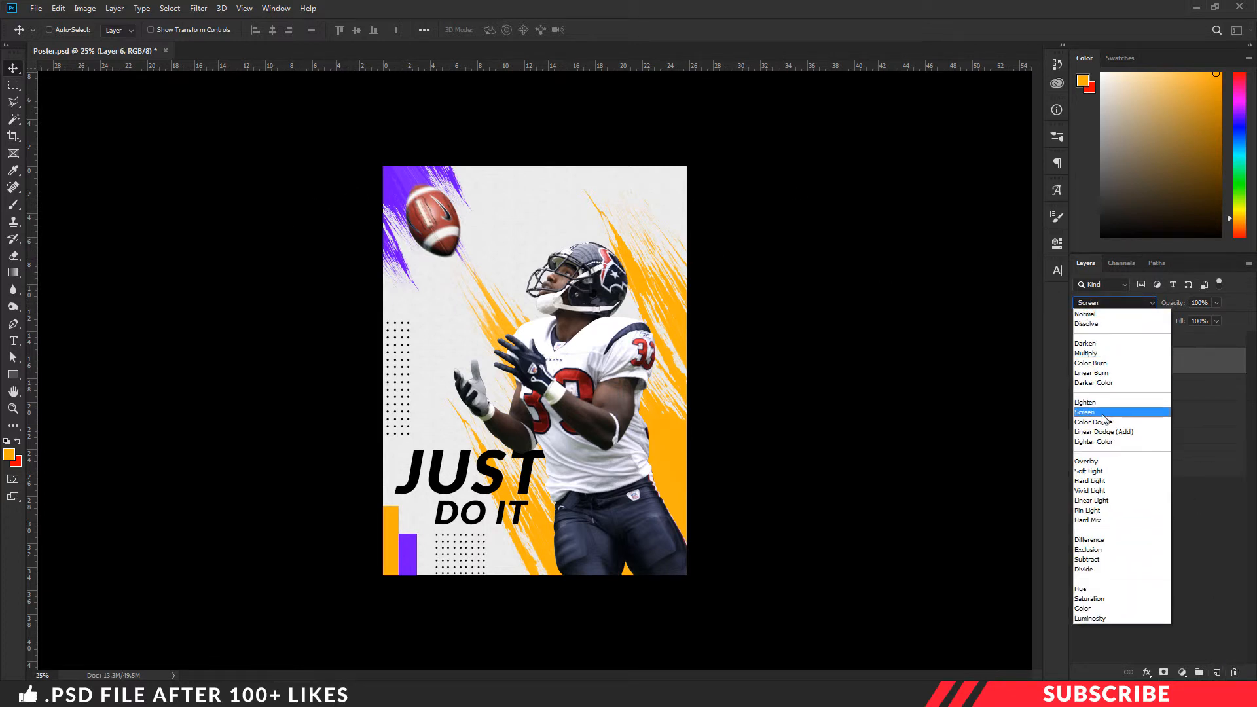
{"action": "left_click", "coordinate": [1105, 419]}
Step: Set the foreground color to the stroke's orange feb10c and select the last soft round pressure brush in General Brushes at 700 px
{"action": "left_click", "coordinate": [9, 454]}
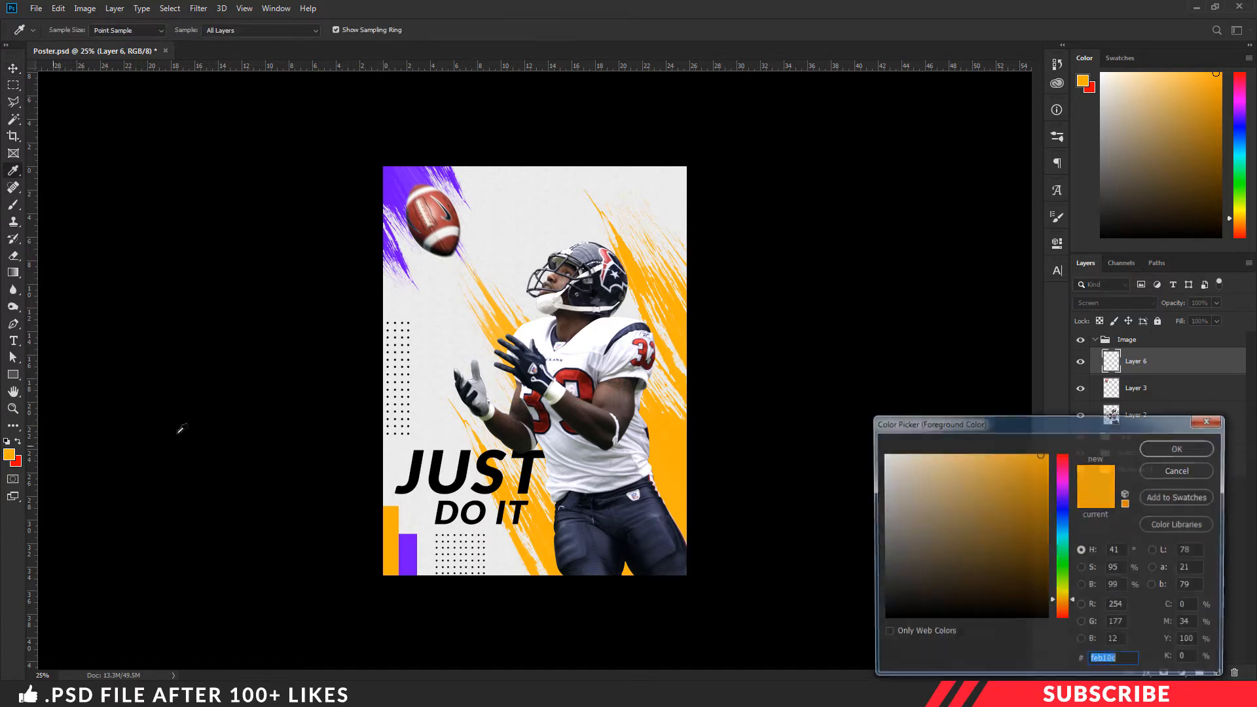
{"action": "type", "text": "feb10a"}
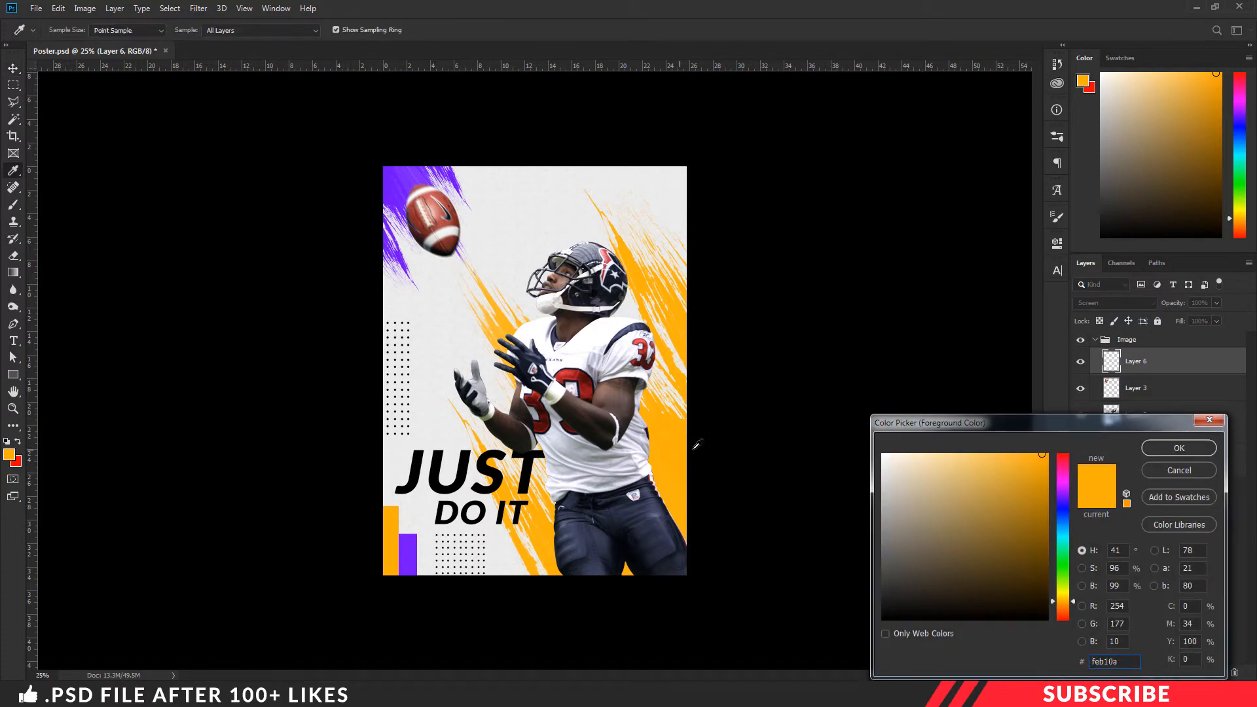
{"action": "left_click", "coordinate": [686, 451]}
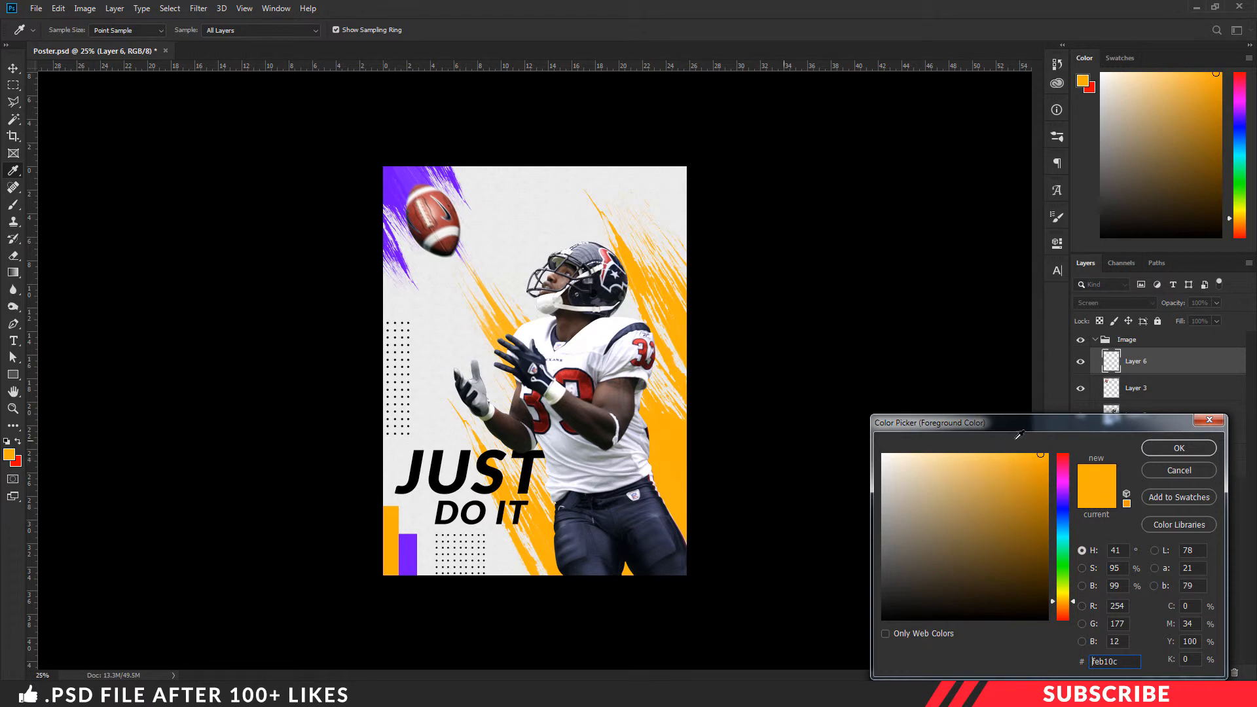
{"action": "left_click", "coordinate": [1198, 453]}
{"action": "key", "text": "b"}
{"action": "left_click", "coordinate": [66, 30]}
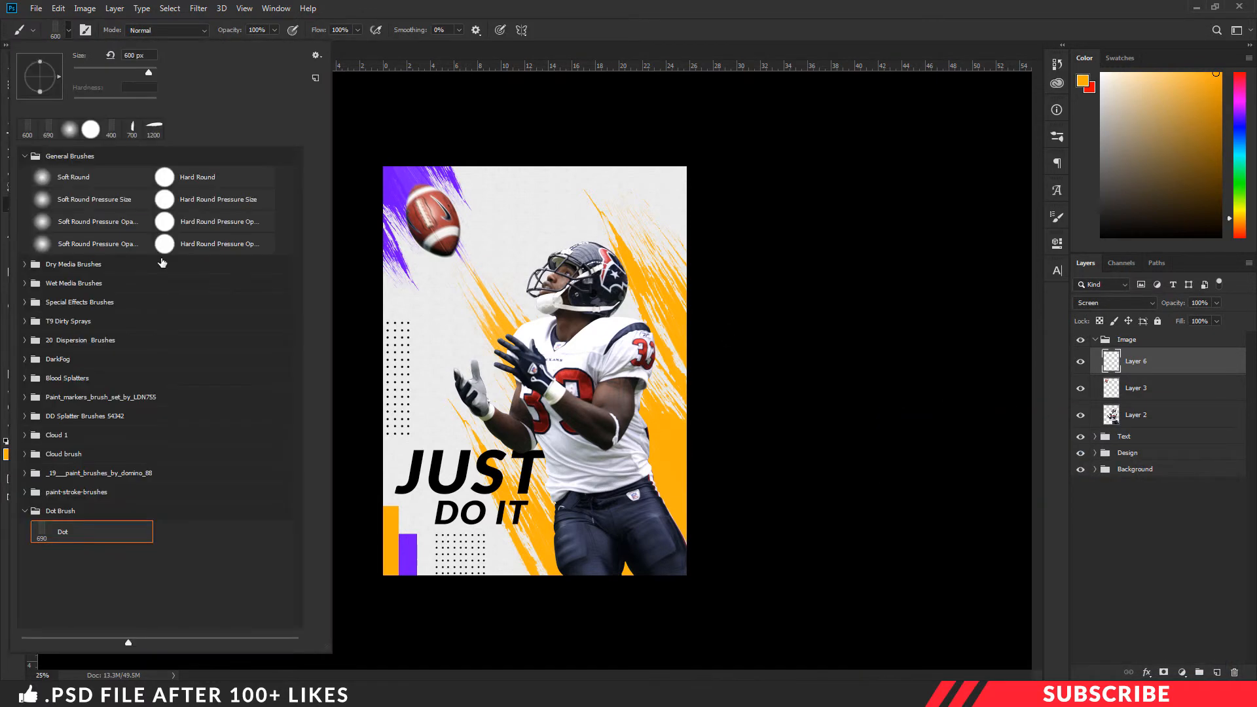
{"action": "left_click", "coordinate": [94, 244]}
{"action": "left_click", "coordinate": [609, 38]}
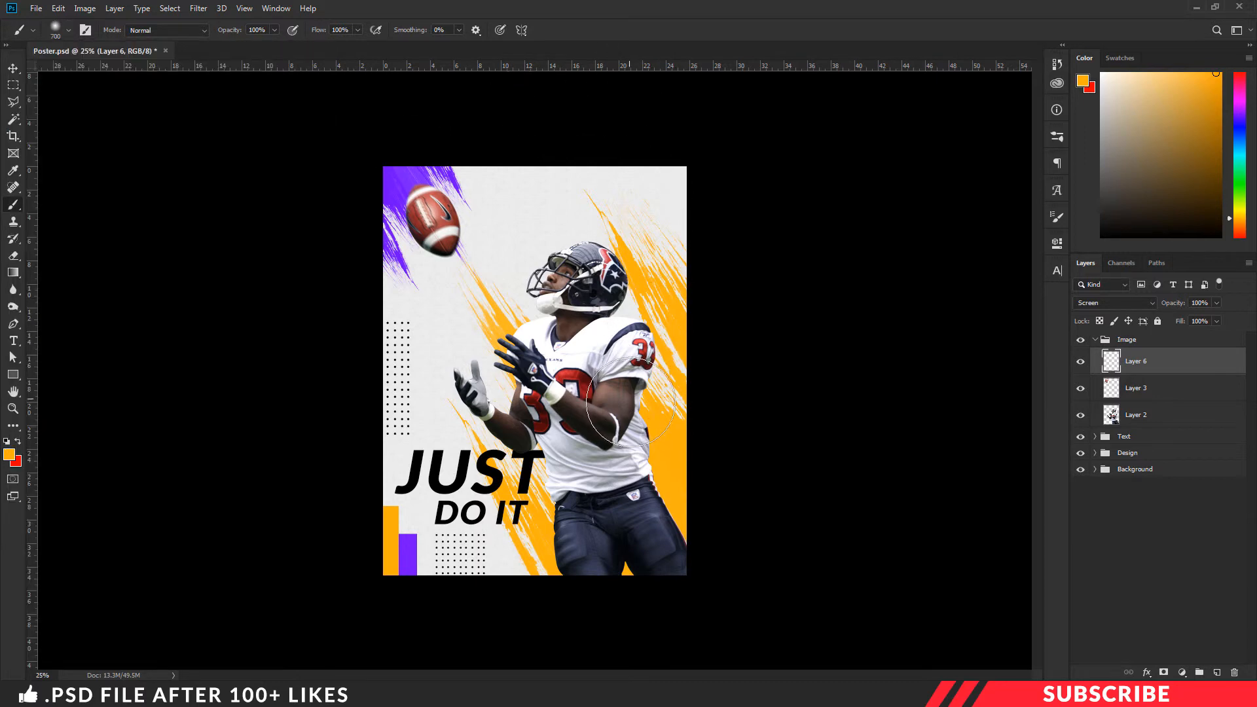
Step: Paint a soft orange glow over the player's legs at 1000 px, then over the end of DO IT and the helmet with a smaller brush
{"action": "key", "text": "bracketright"}
{"action": "key", "text": "bracketright"}
{"action": "mouse_move", "coordinate": [672, 465]}
{"action": "left_mouse_down"}
{"action": "mouse_move", "coordinate": [661, 498]}
{"action": "mouse_move", "coordinate": [680, 524]}
{"action": "mouse_move", "coordinate": [745, 530]}
{"action": "left_mouse_up"}
{"action": "key", "text": "bracketleft"}
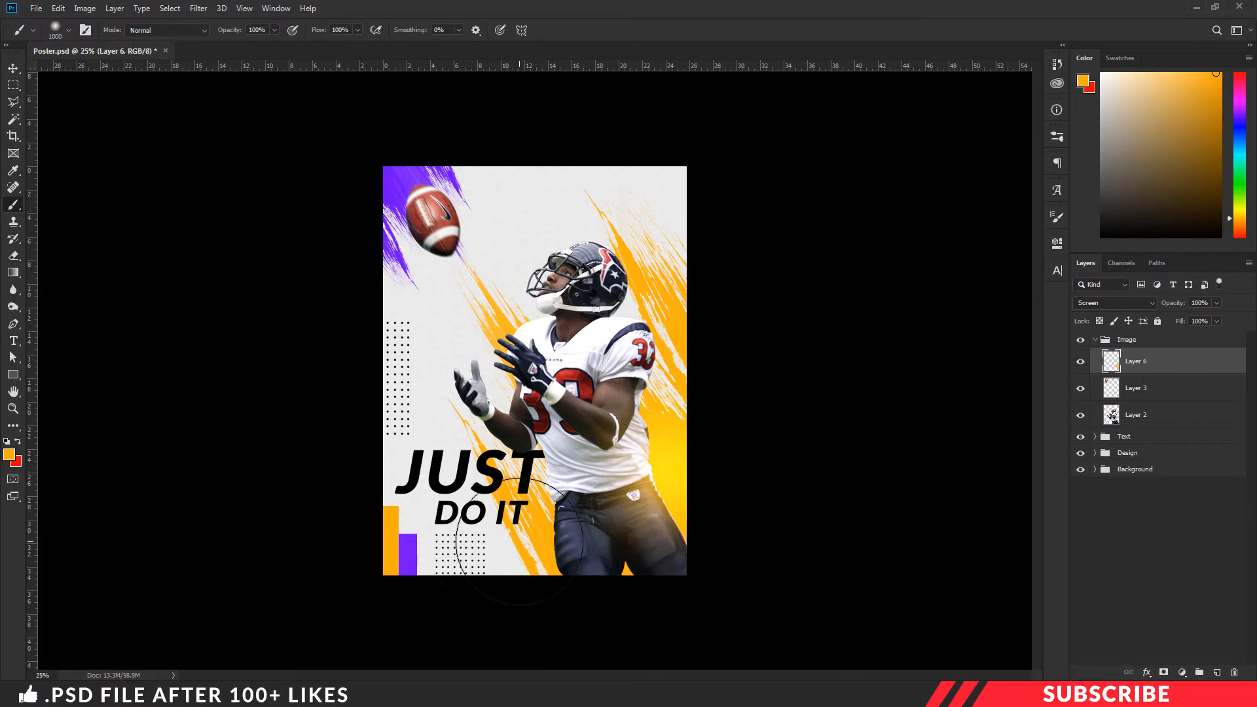
{"action": "left_click", "coordinate": [539, 517]}
{"action": "key", "text": "bracketleft"}
{"action": "key", "text": "bracketleft"}
{"action": "key", "text": "bracketright"}
{"action": "key", "text": "bracketleft"}
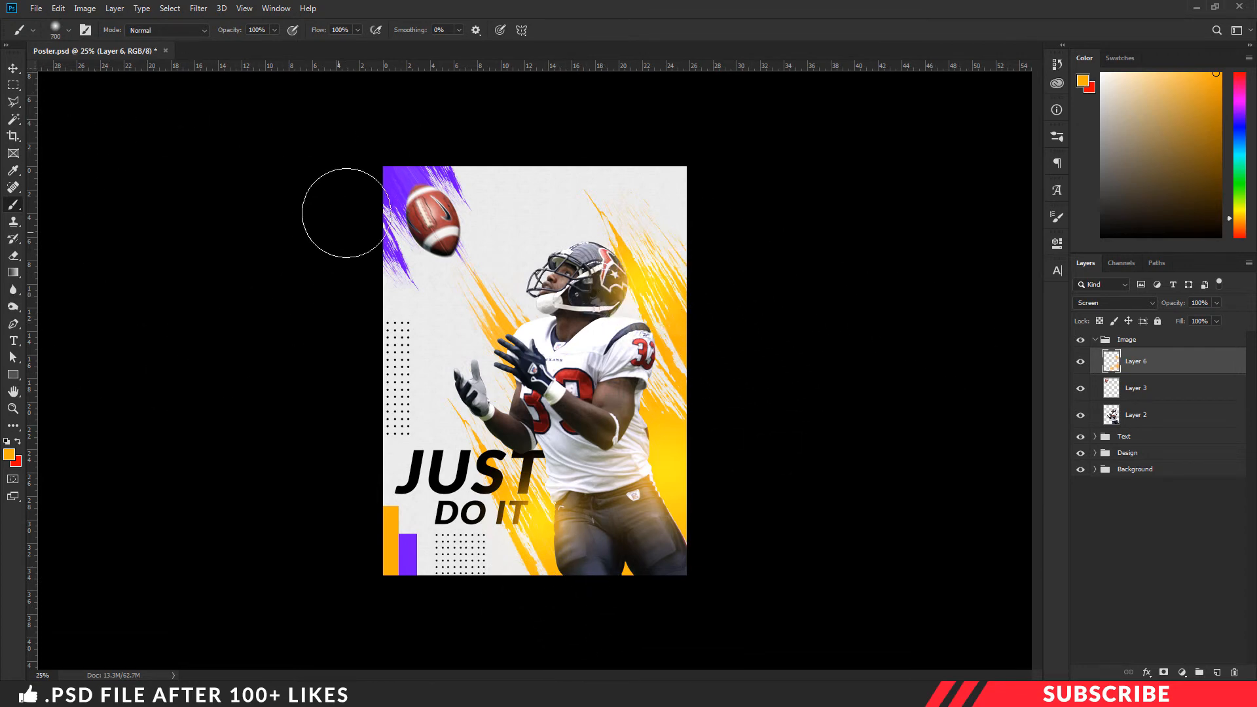
Step: Sample the purple of the top-left paint stroke as the foreground color and dab a soft purple glow over the stroke and ball
{"action": "left_click", "coordinate": [397, 189], "text": "alt"}
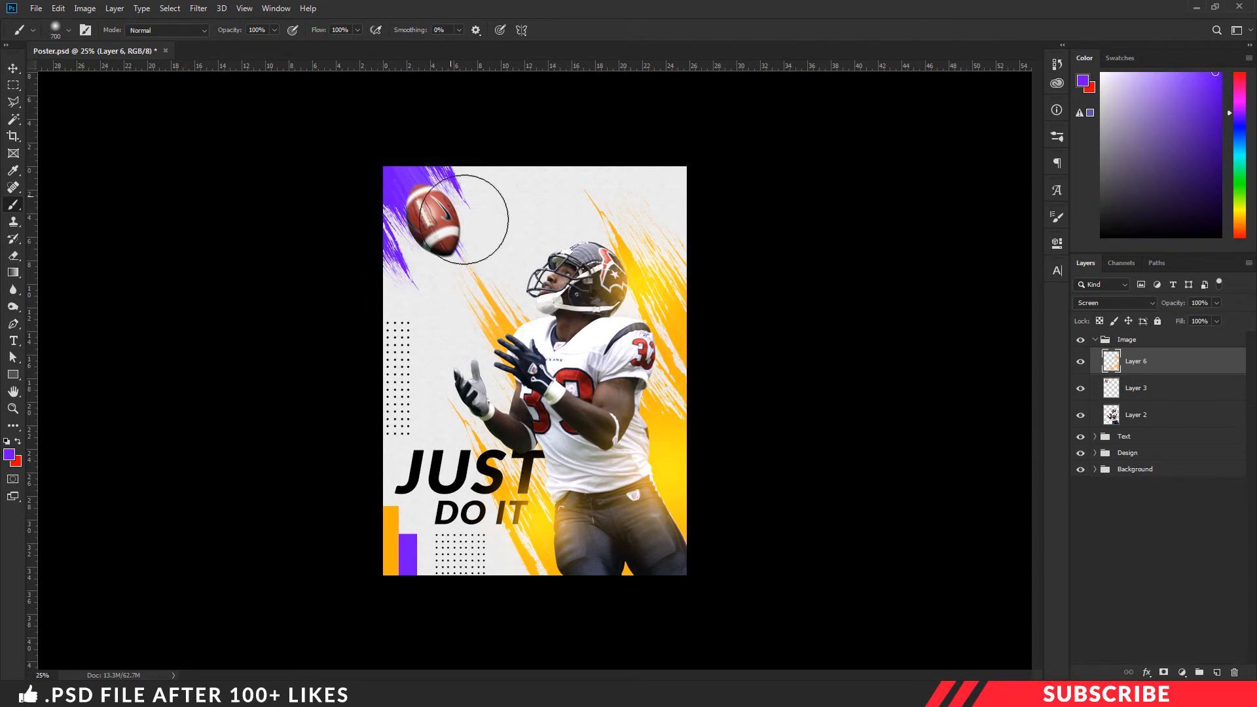
{"action": "left_click", "coordinate": [9, 454]}
{"action": "left_click", "coordinate": [415, 180]}
{"action": "left_click", "coordinate": [1179, 449]}
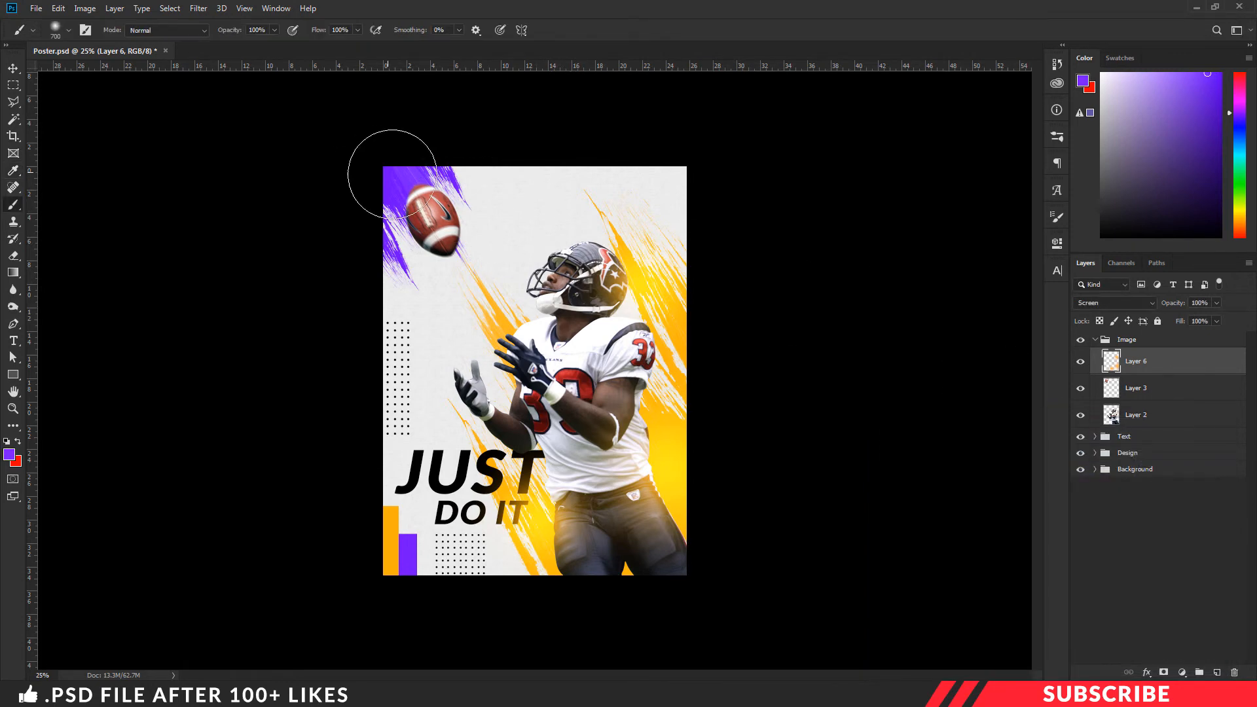
{"action": "left_click", "coordinate": [401, 181]}
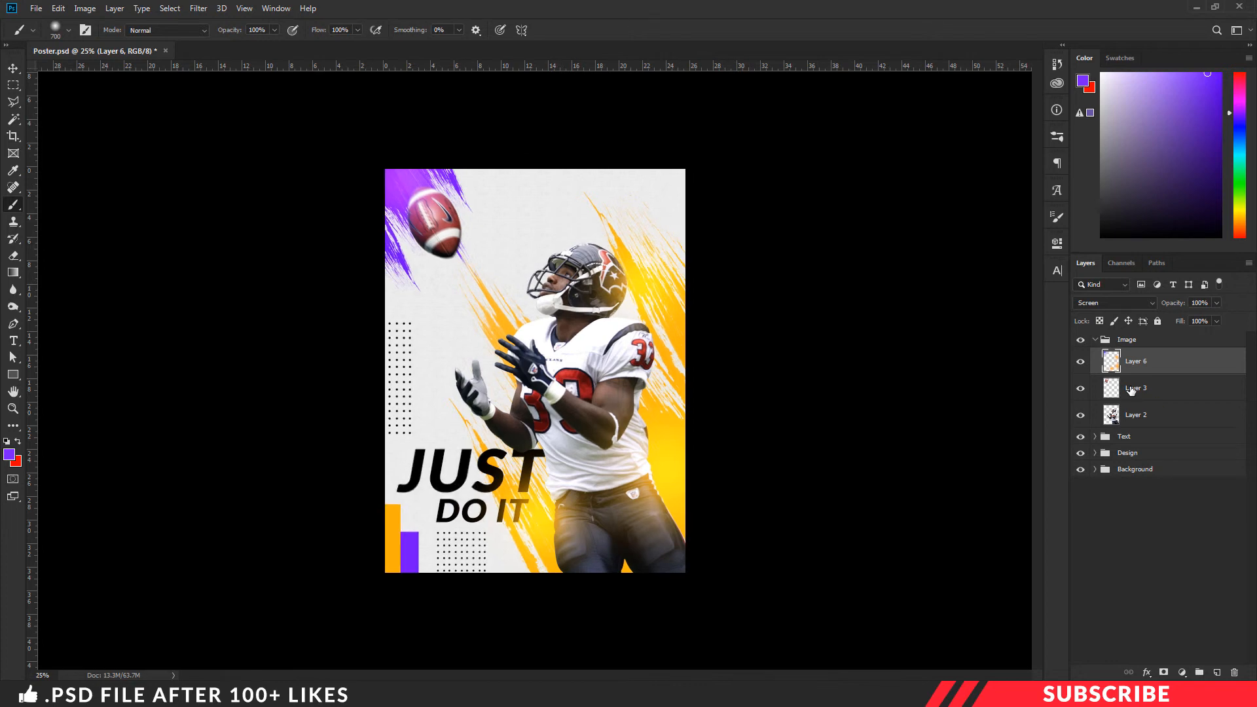
{"action": "key", "text": "ctrl+minus"}
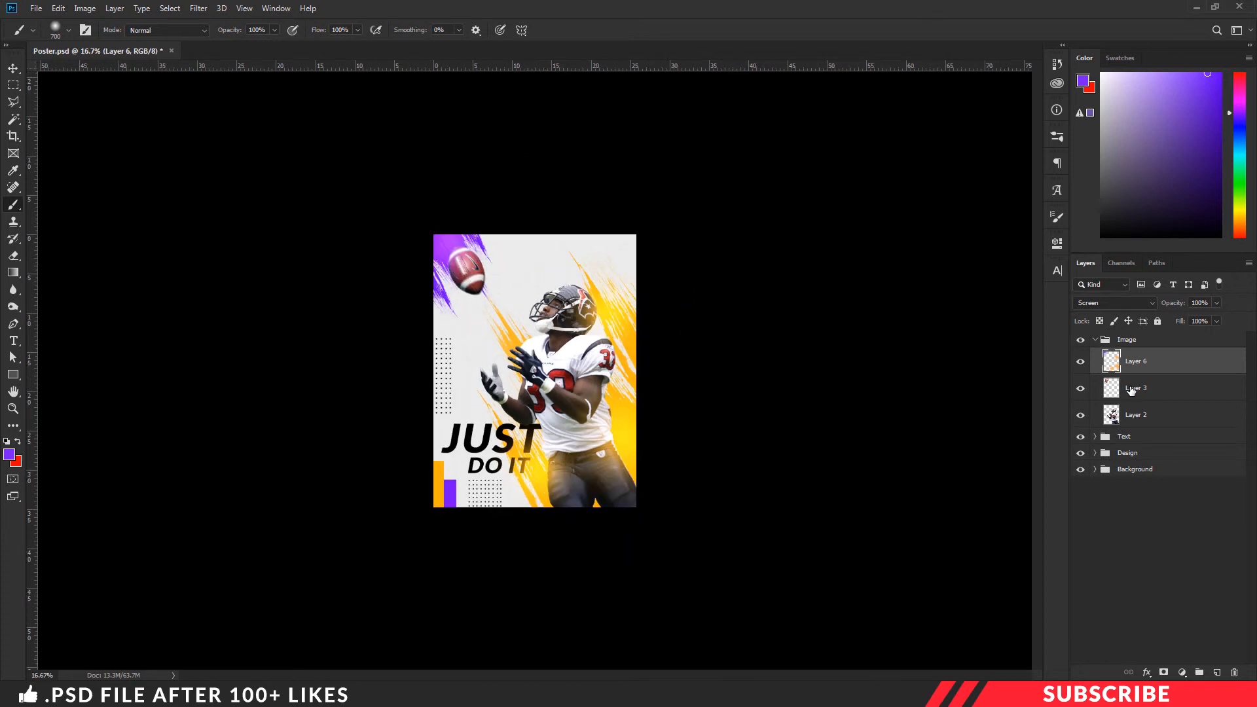